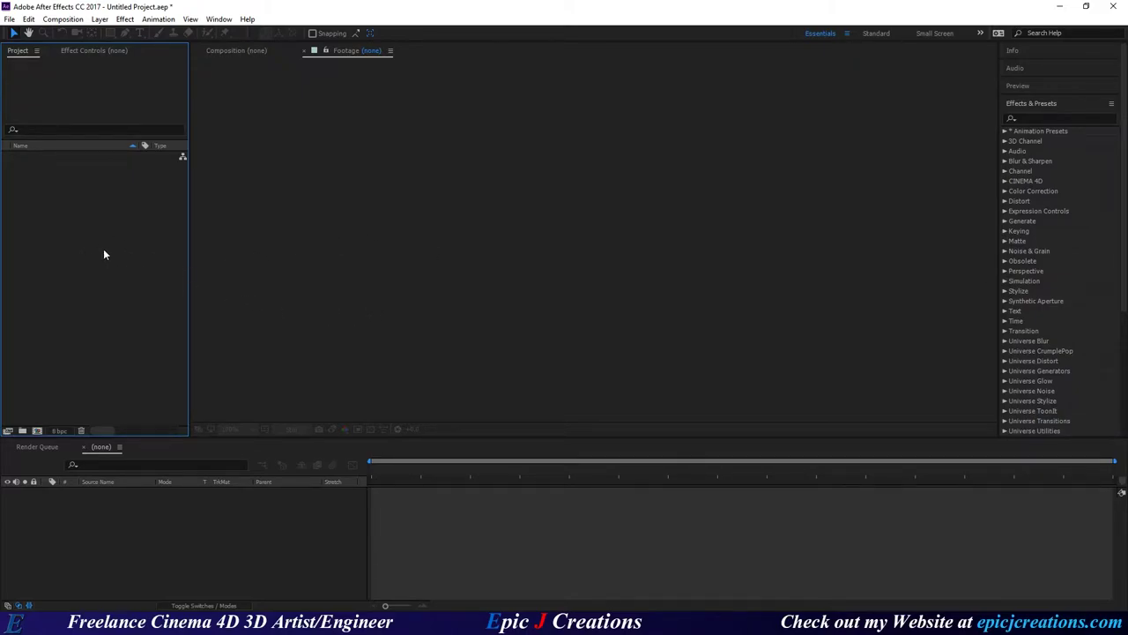
Import Daily-268_0000 as a Photoshop sequence, making one 1280×720, 30 fps footage item.
{"action": "double_click", "coordinate": [73, 237]}
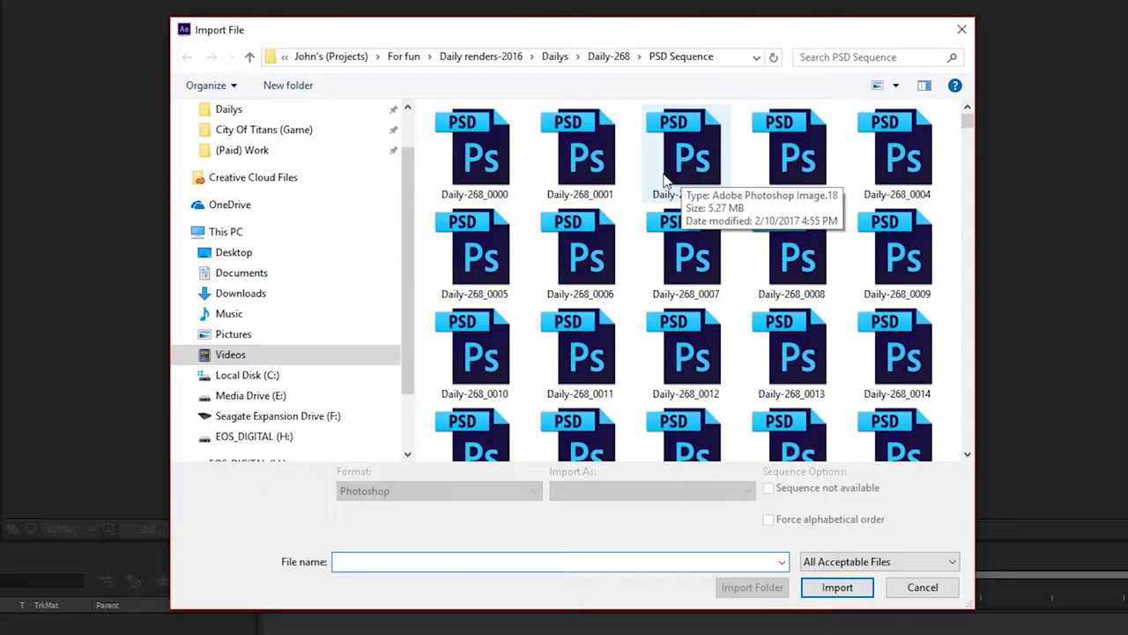
{"action": "left_click", "coordinate": [483, 168]}
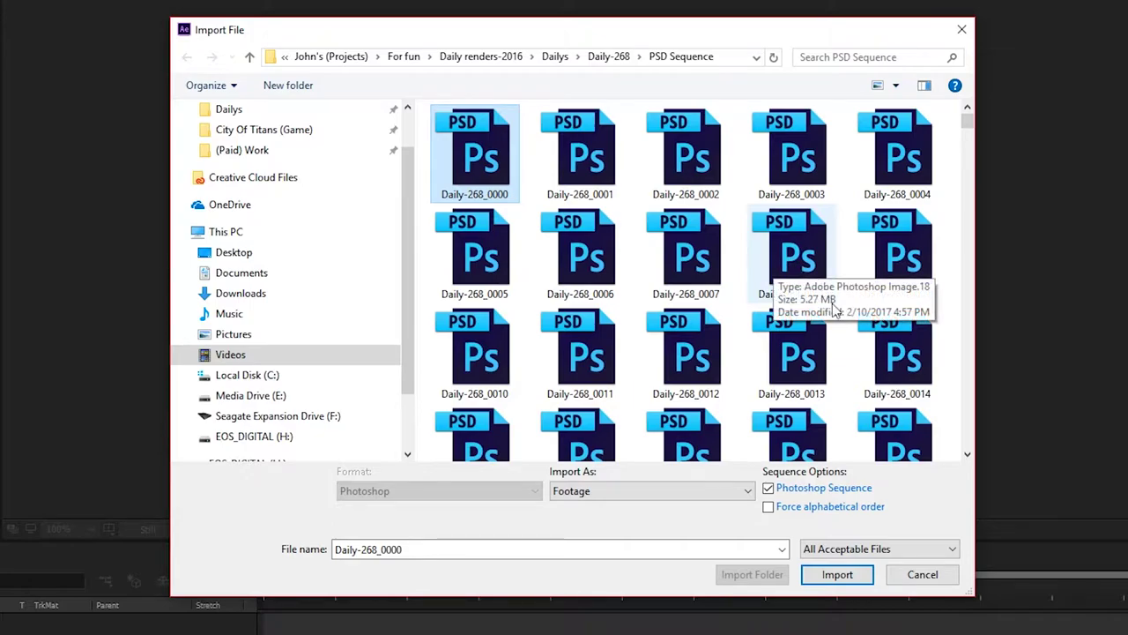
{"action": "scroll", "coordinate": [882, 220], "scroll_direction": "down", "scroll_amount": 2}
{"action": "scroll", "coordinate": [926, 146], "scroll_direction": "down", "scroll_amount": 8}
{"action": "mouse_move", "coordinate": [968, 143]}
{"action": "left_mouse_down"}
{"action": "mouse_move", "coordinate": [961, 461]}
{"action": "mouse_move", "coordinate": [977, 168]}
{"action": "mouse_move", "coordinate": [967, 114]}
{"action": "left_mouse_up"}
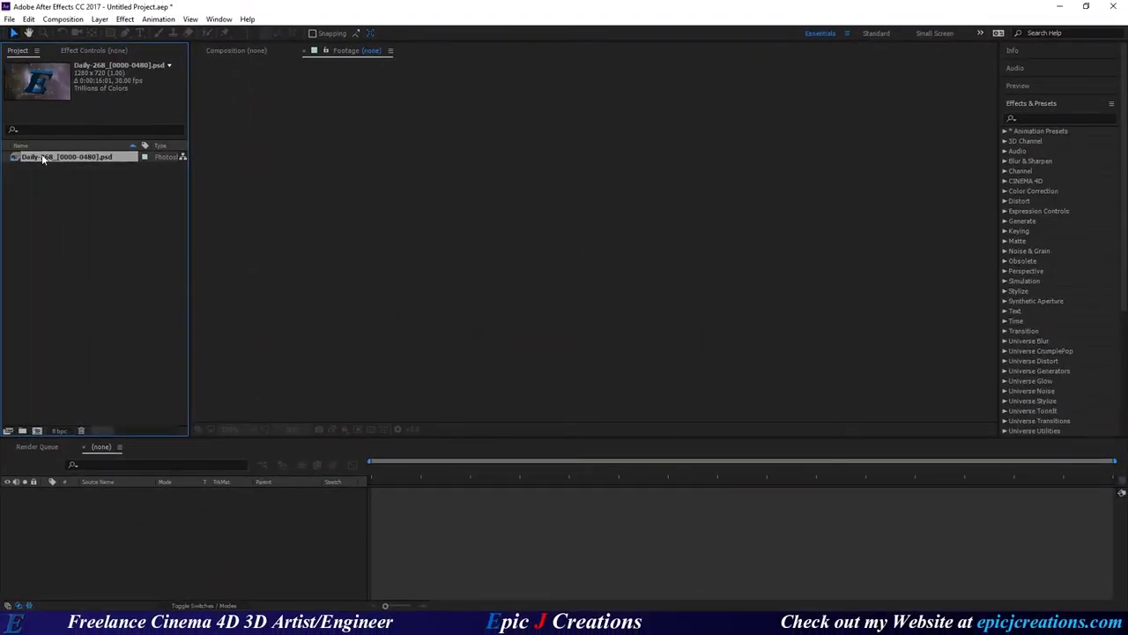
Open the Daily-268 footage in its viewer and scrub to about 2 seconds.
{"action": "double_click", "coordinate": [41, 156]}
{"action": "mouse_move", "coordinate": [202, 405]}
{"action": "left_mouse_down"}
{"action": "mouse_move", "coordinate": [704, 424]}
{"action": "mouse_move", "coordinate": [941, 402]}
{"action": "mouse_move", "coordinate": [729, 404]}
{"action": "mouse_move", "coordinate": [818, 414]}
{"action": "mouse_move", "coordinate": [256, 414]}
{"action": "mouse_move", "coordinate": [324, 411]}
{"action": "left_mouse_up"}
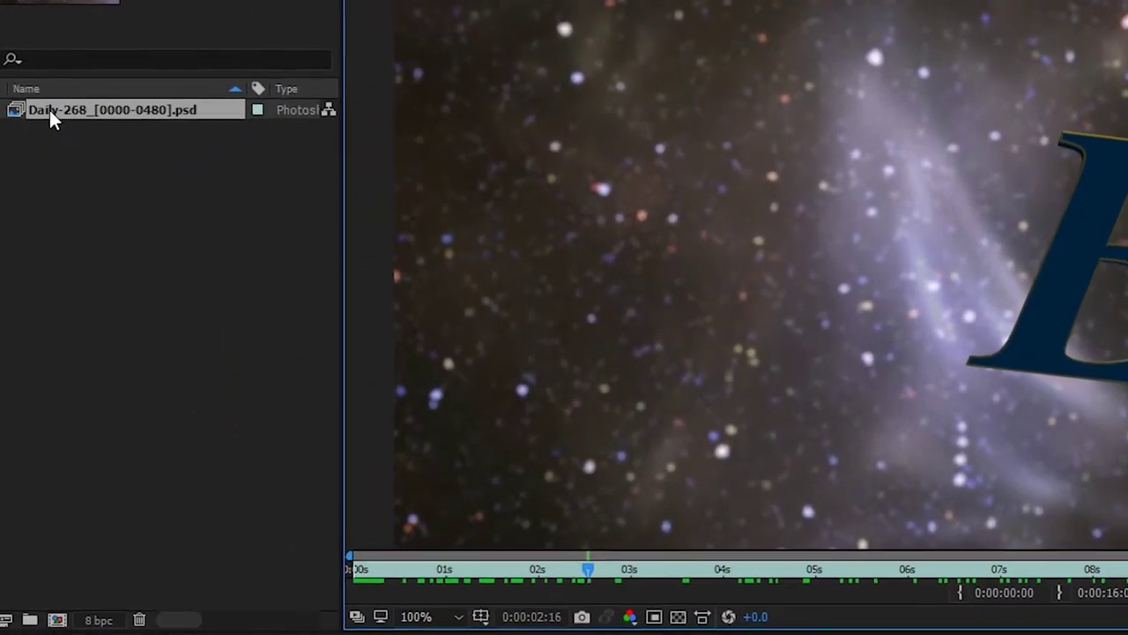
Confirm the footage's Interpret Footage > Main settings unchanged, then delete the Daily-268 sequence.
{"action": "right_click", "coordinate": [32, 158]}
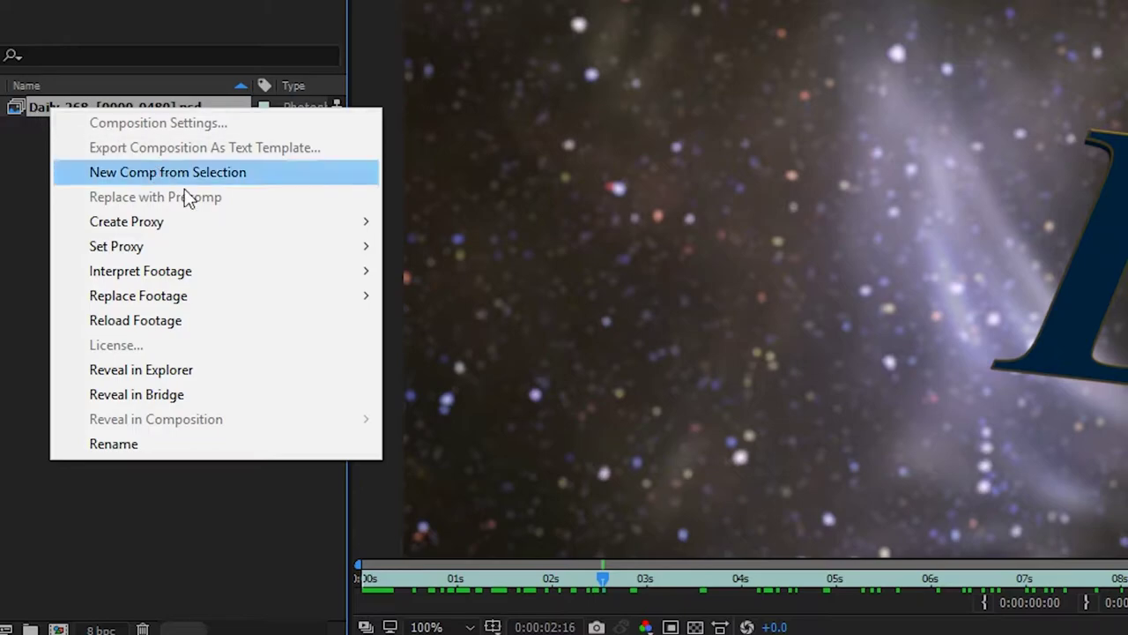
{"action": "mouse_move", "coordinate": [141, 271]}
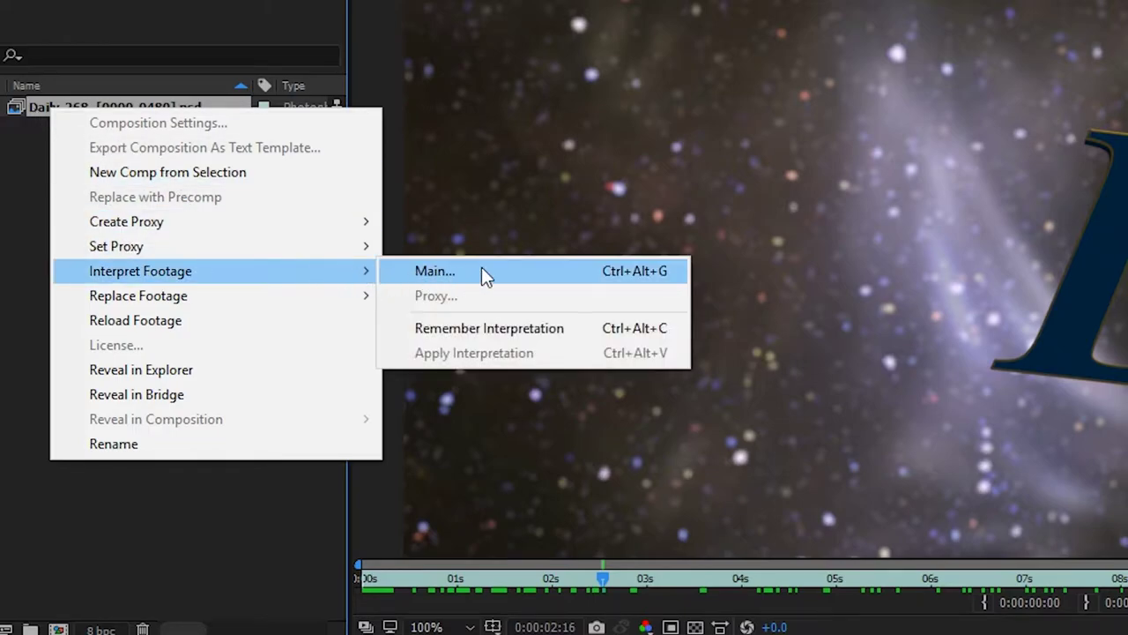
{"action": "left_click", "coordinate": [482, 270]}
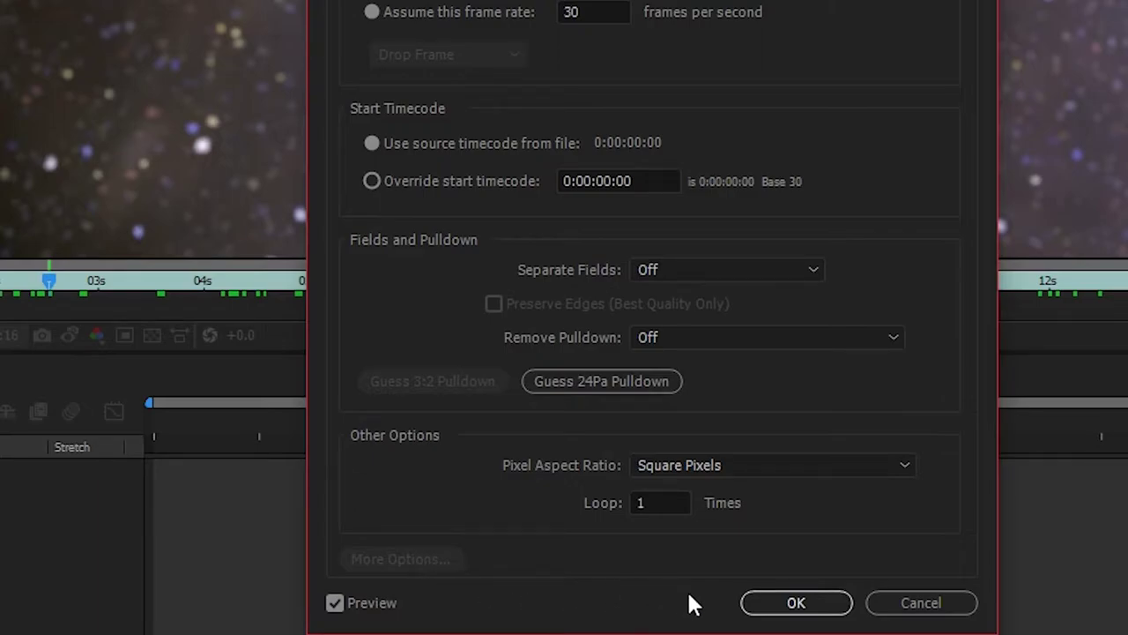
{"action": "left_click", "coordinate": [798, 603]}
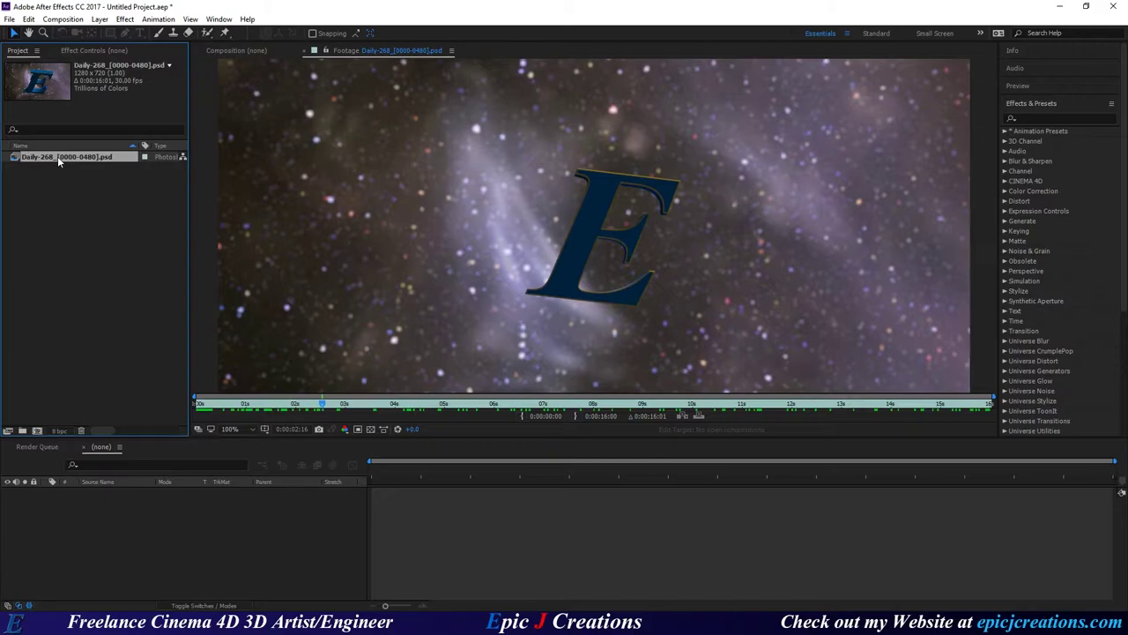
{"action": "key", "text": "Delete"}
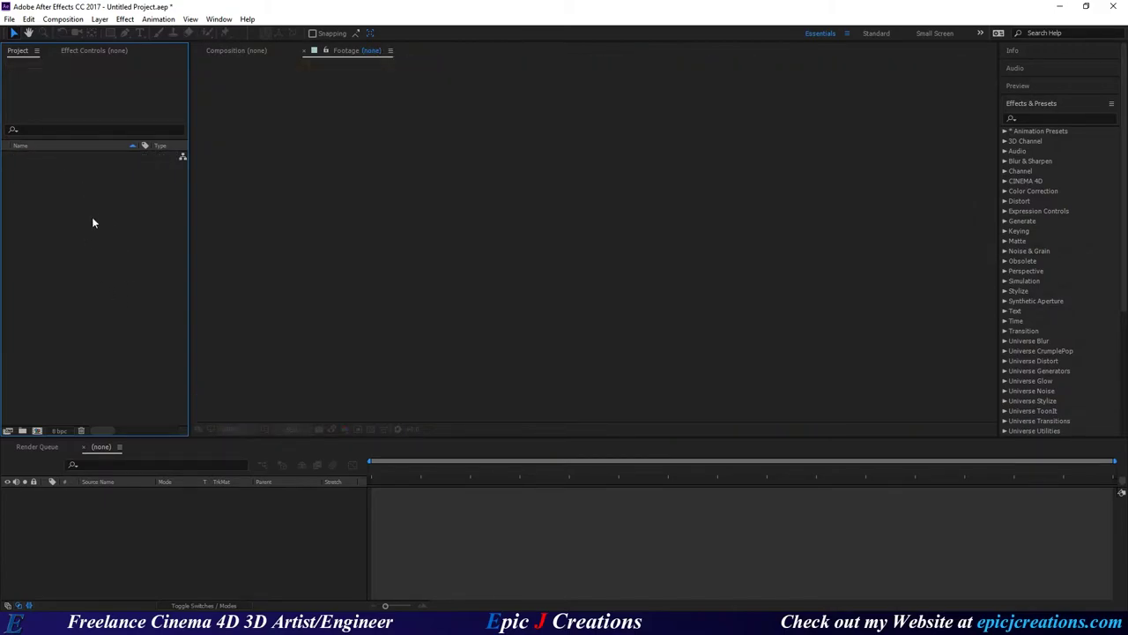
In a new import window, select Daily-268_0000 and filter file types to Camera Raw.
{"action": "double_click", "coordinate": [91, 216]}
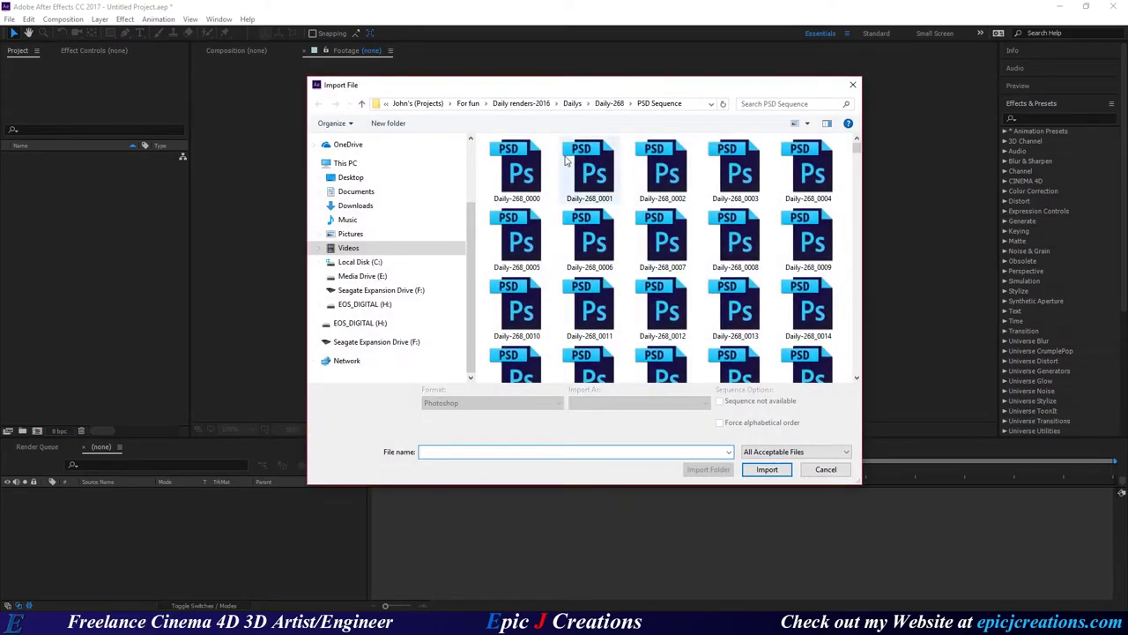
{"action": "left_click", "coordinate": [516, 164]}
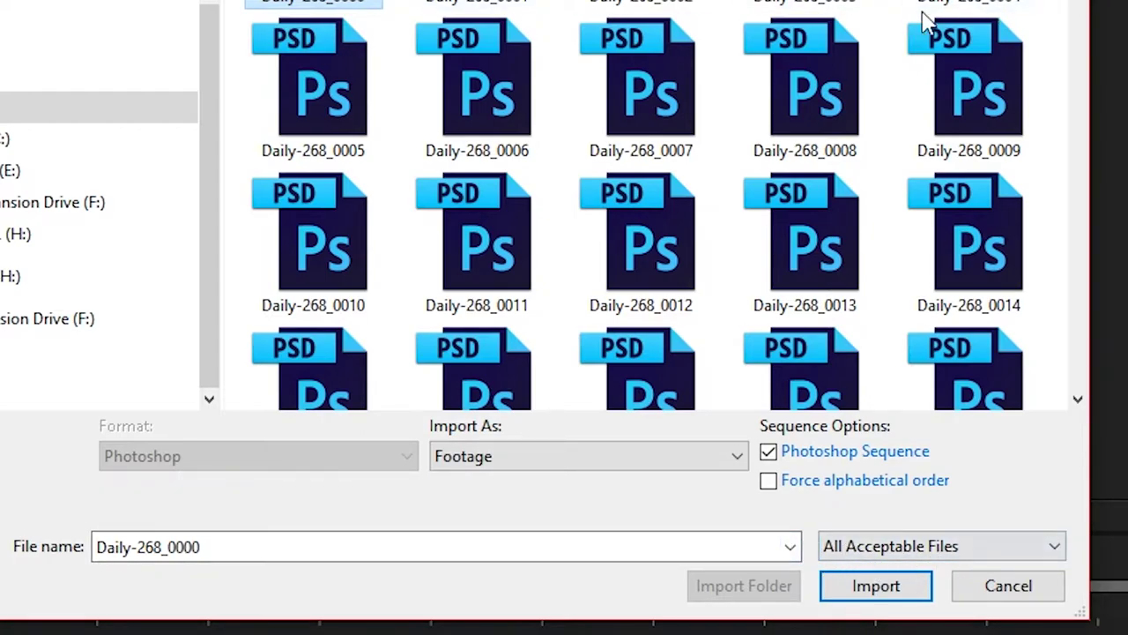
{"action": "left_click", "coordinate": [908, 546]}
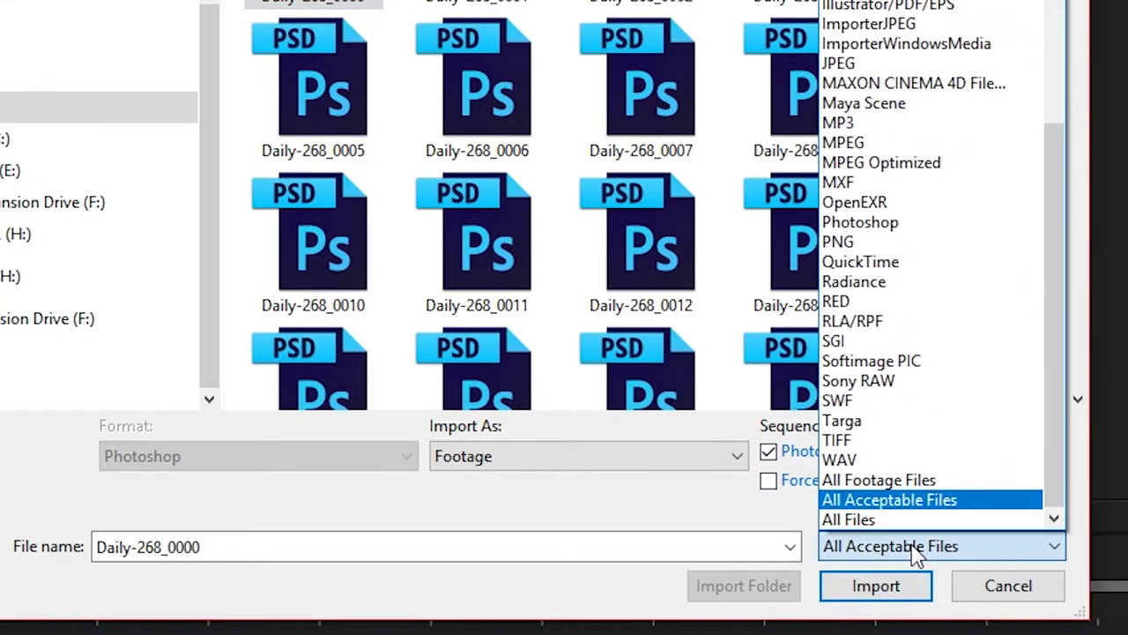
{"action": "scroll", "coordinate": [917, 204], "scroll_direction": "up", "scroll_amount": 2}
{"action": "scroll", "coordinate": [916, 212], "scroll_direction": "up", "scroll_amount": 3}
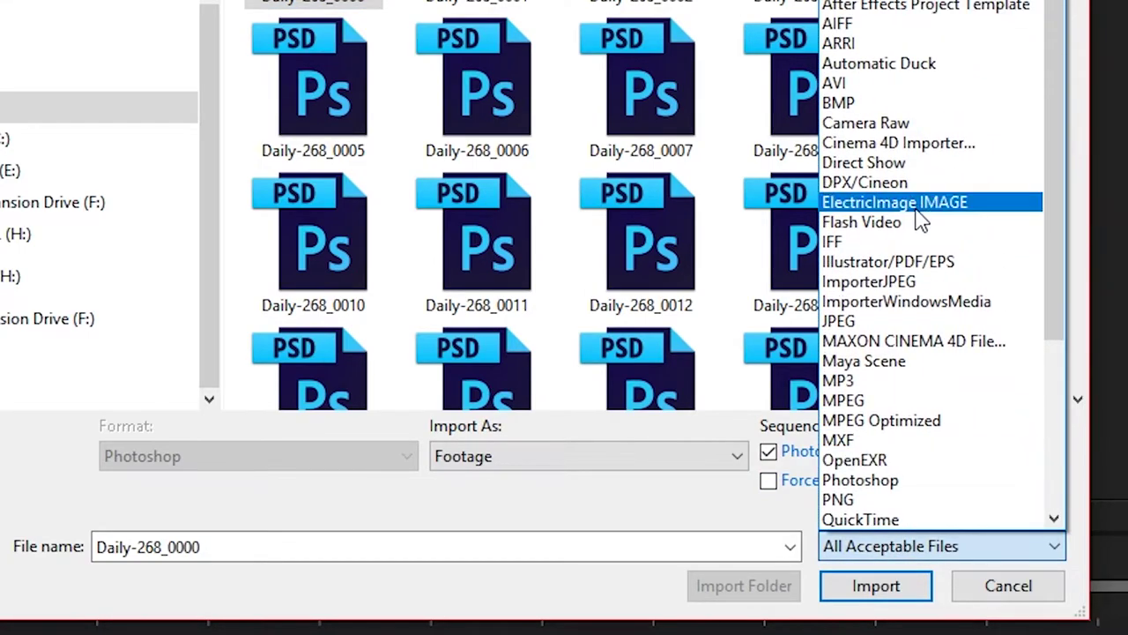
{"action": "left_click", "coordinate": [916, 124]}
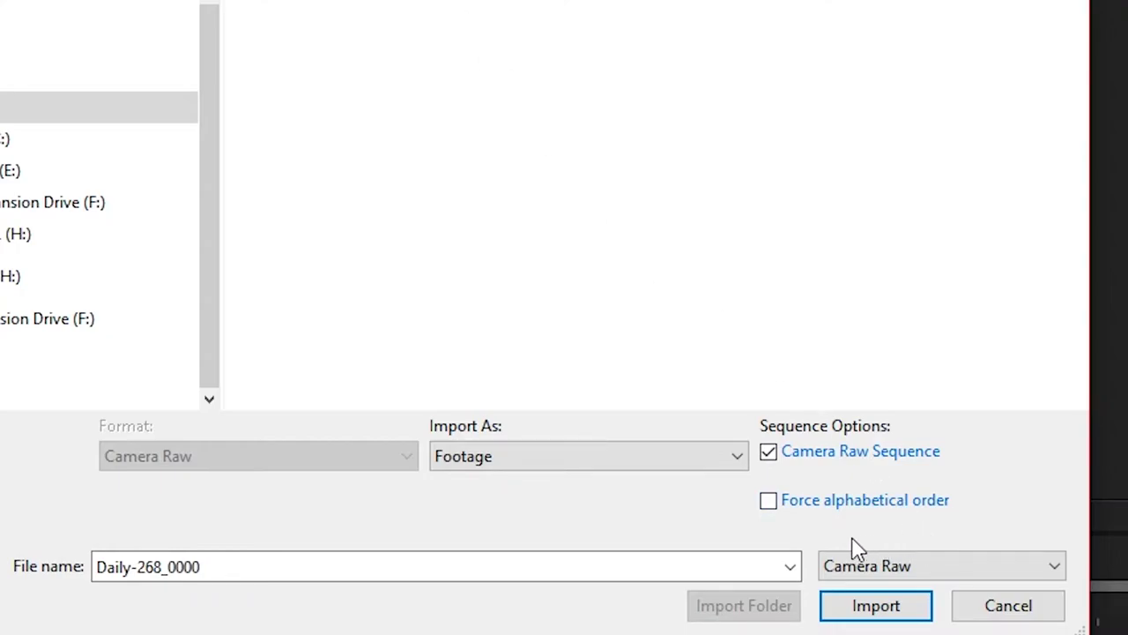
{"action": "left_click", "coordinate": [938, 571]}
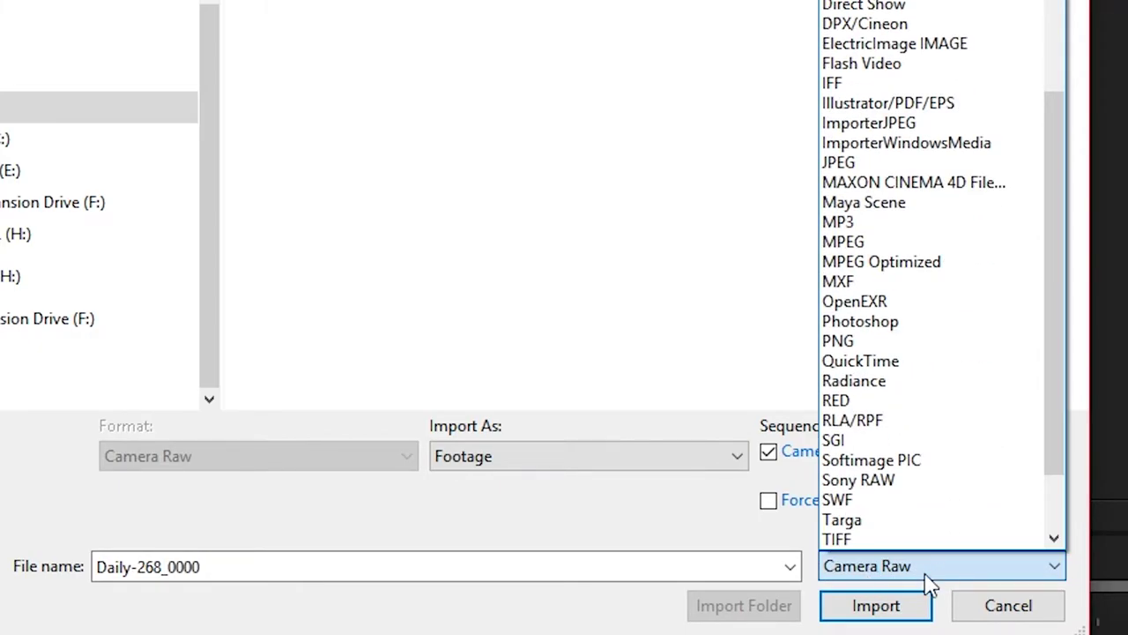
{"action": "scroll", "coordinate": [983, 412], "scroll_direction": "down", "scroll_amount": 1}
{"action": "scroll", "coordinate": [982, 413], "scroll_direction": "down", "scroll_amount": 1}
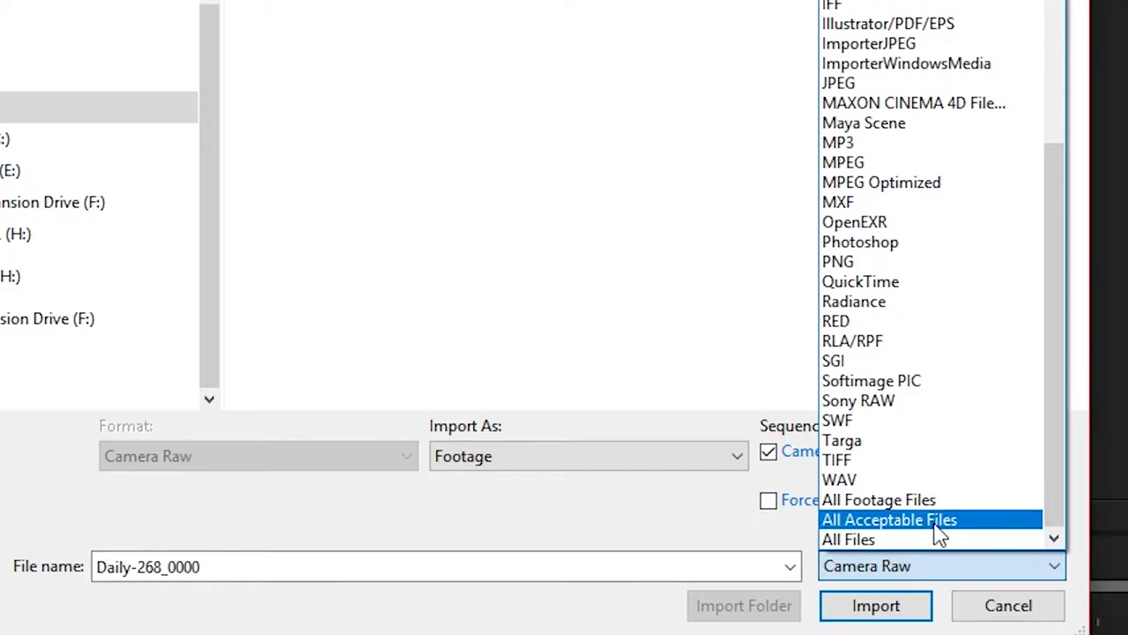
Show All Files and change Daily-268_0000's import format from Photoshop to Camera Raw.
{"action": "left_click", "coordinate": [843, 542]}
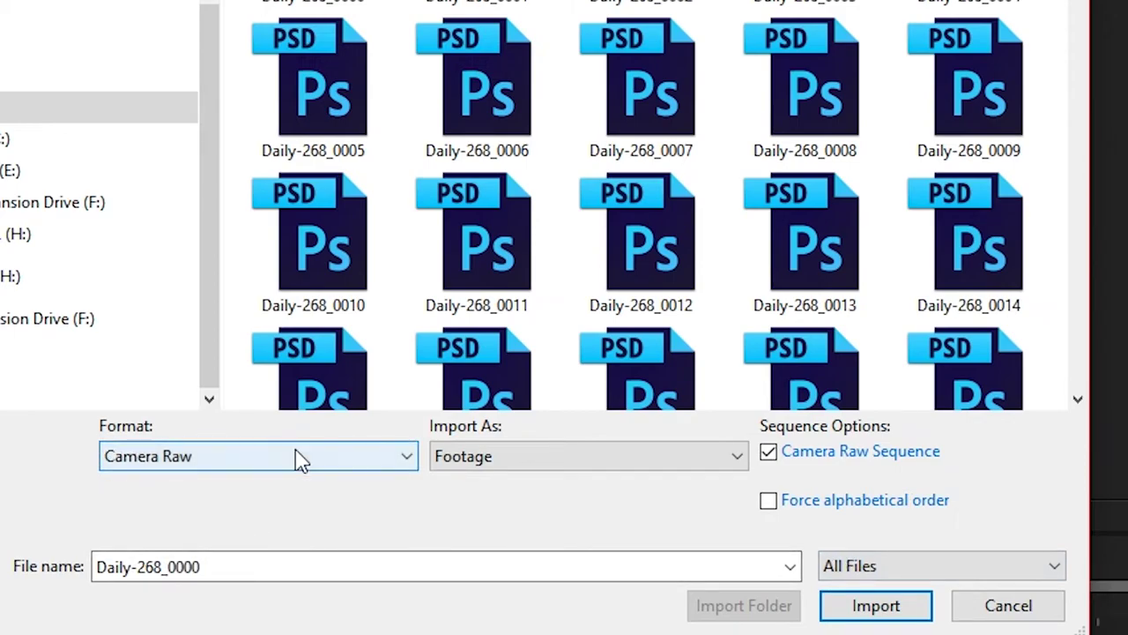
{"action": "left_click", "coordinate": [965, 575]}
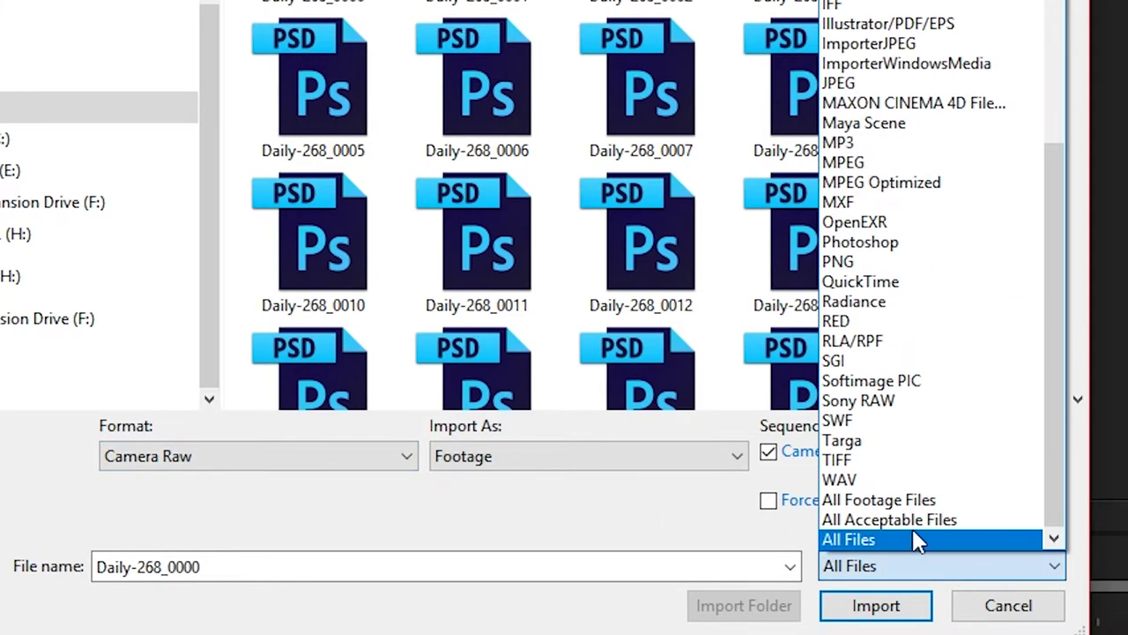
{"action": "left_click", "coordinate": [892, 521]}
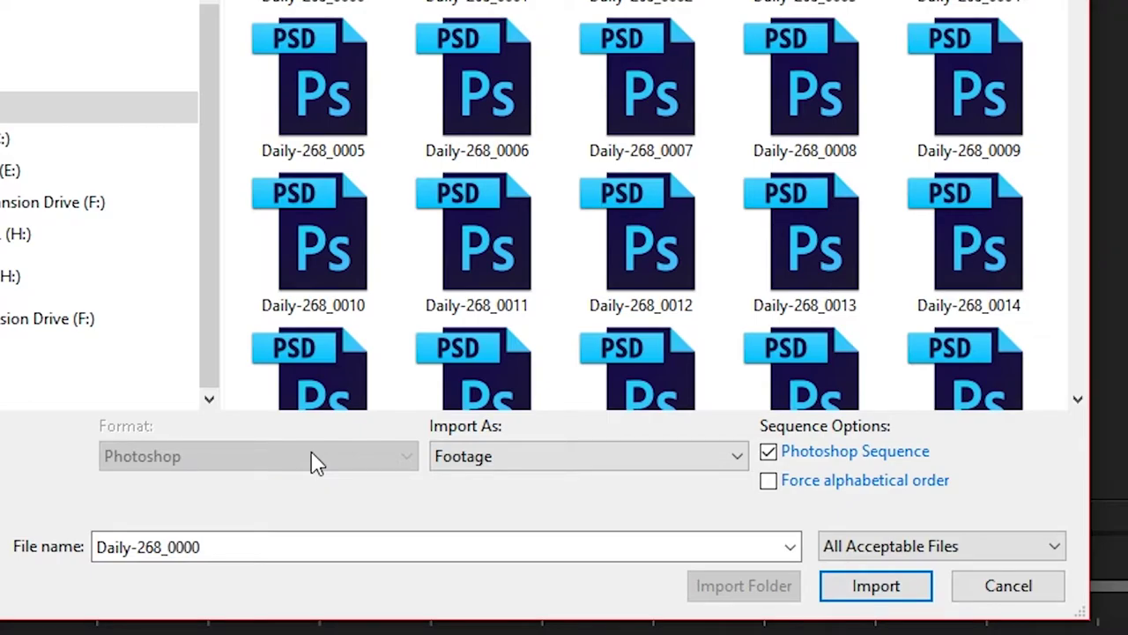
{"action": "left_click", "coordinate": [965, 555]}
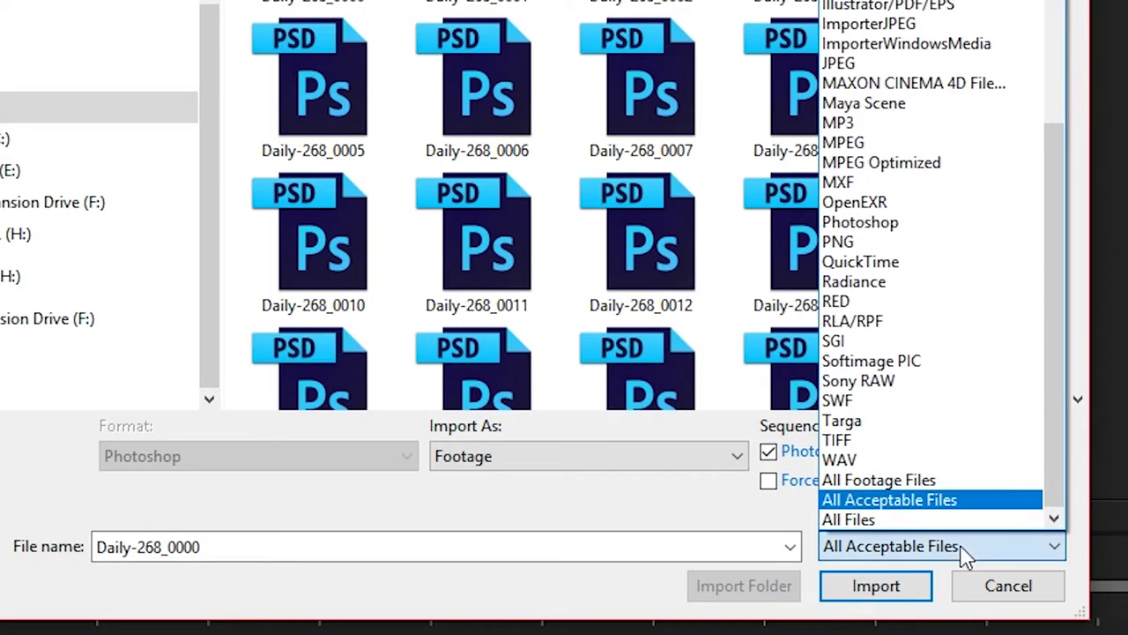
{"action": "left_click", "coordinate": [835, 524]}
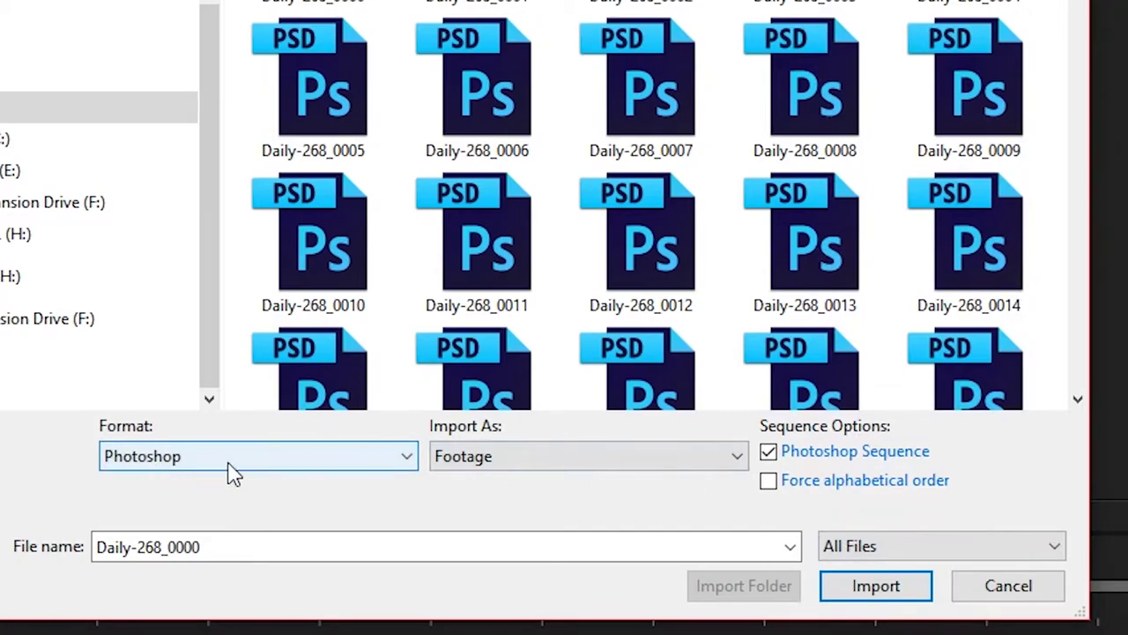
{"action": "left_click", "coordinate": [190, 463]}
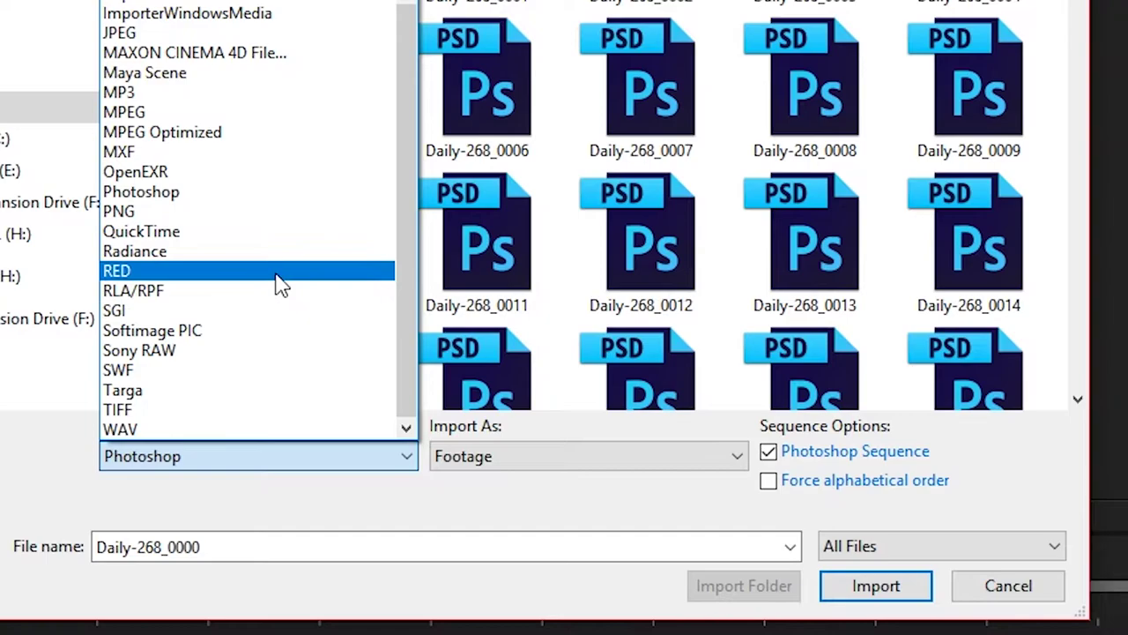
{"action": "scroll", "coordinate": [285, 202], "scroll_direction": "up", "scroll_amount": 2}
{"action": "scroll", "coordinate": [284, 199], "scroll_direction": "up", "scroll_amount": 2}
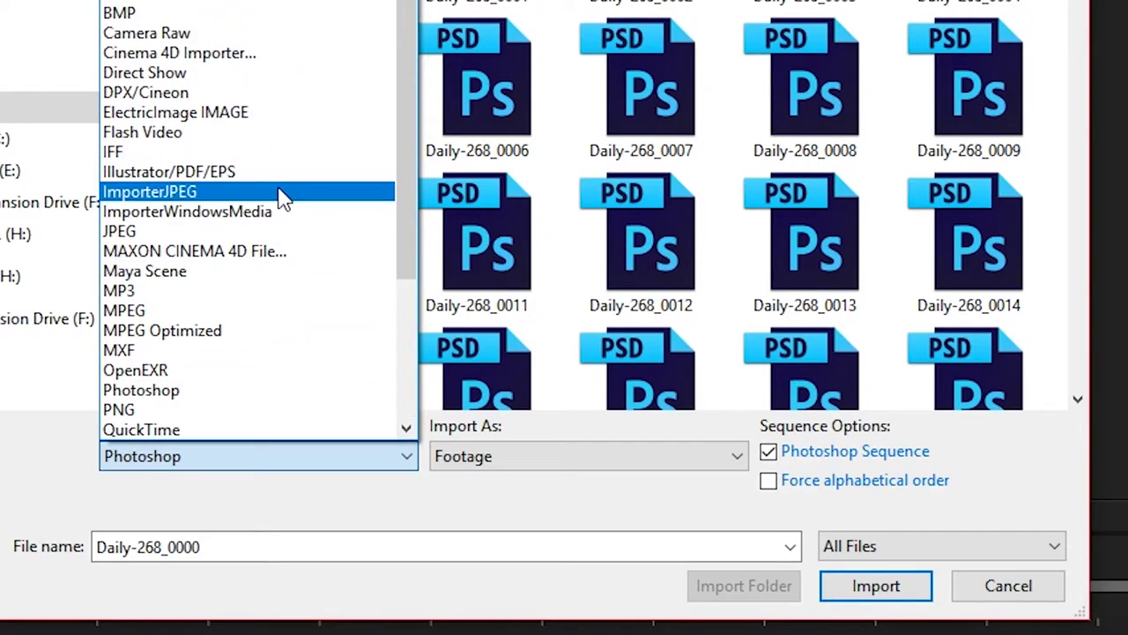
{"action": "left_click", "coordinate": [194, 34]}
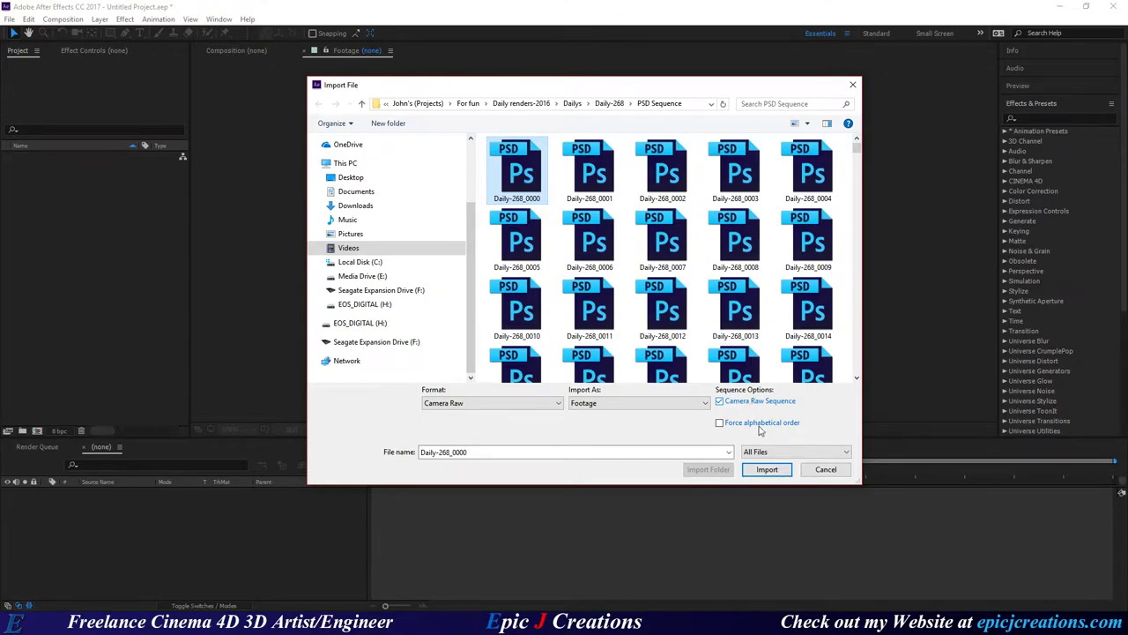
Start the Camera Raw import of Daily-268_0000, then cancel the Camera Raw window.
{"action": "left_click", "coordinate": [764, 472]}
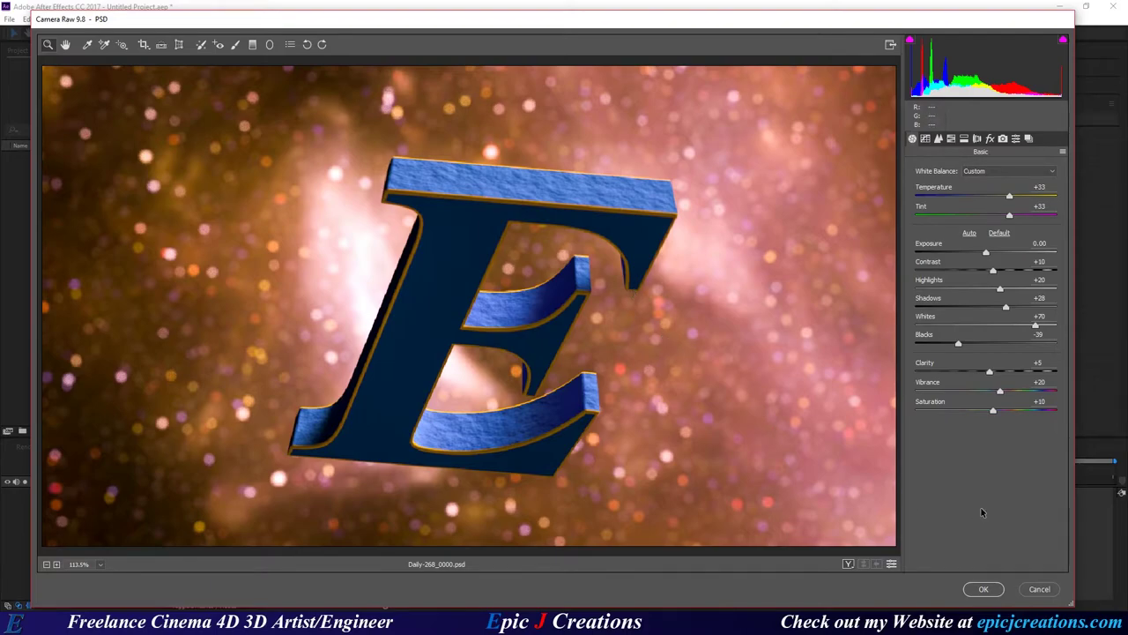
{"action": "left_click", "coordinate": [1042, 589]}
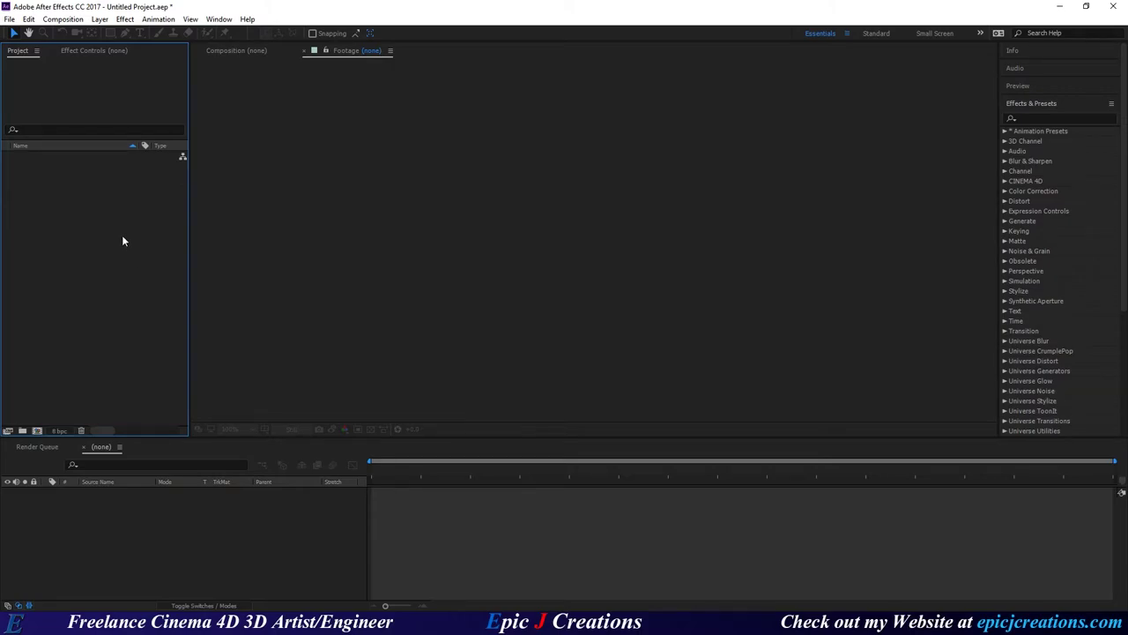
Import Daily-268_0000 with All Files shown and Camera Raw format, opening Camera Raw.
{"action": "double_click", "coordinate": [52, 207]}
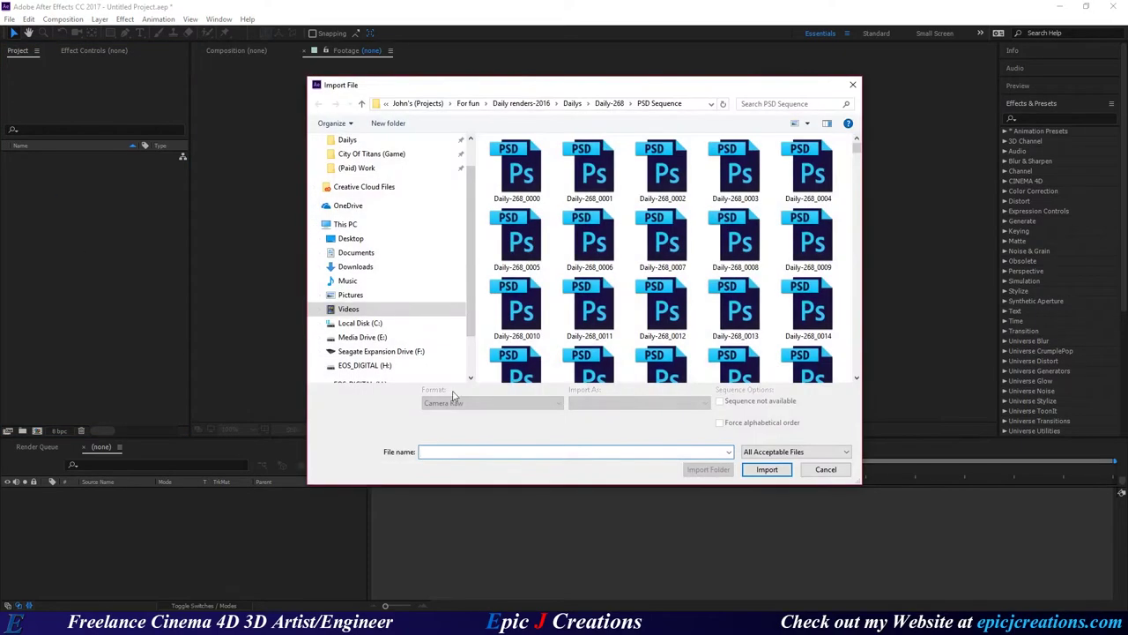
{"action": "left_click", "coordinate": [809, 459]}
{"action": "left_click", "coordinate": [766, 443]}
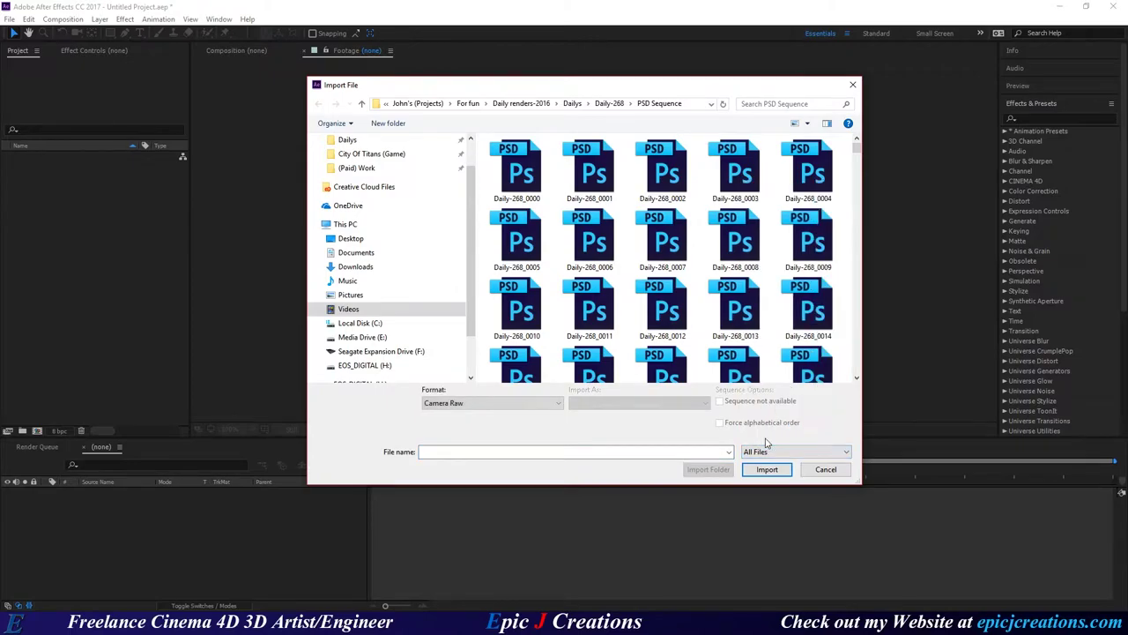
{"action": "left_click", "coordinate": [438, 407]}
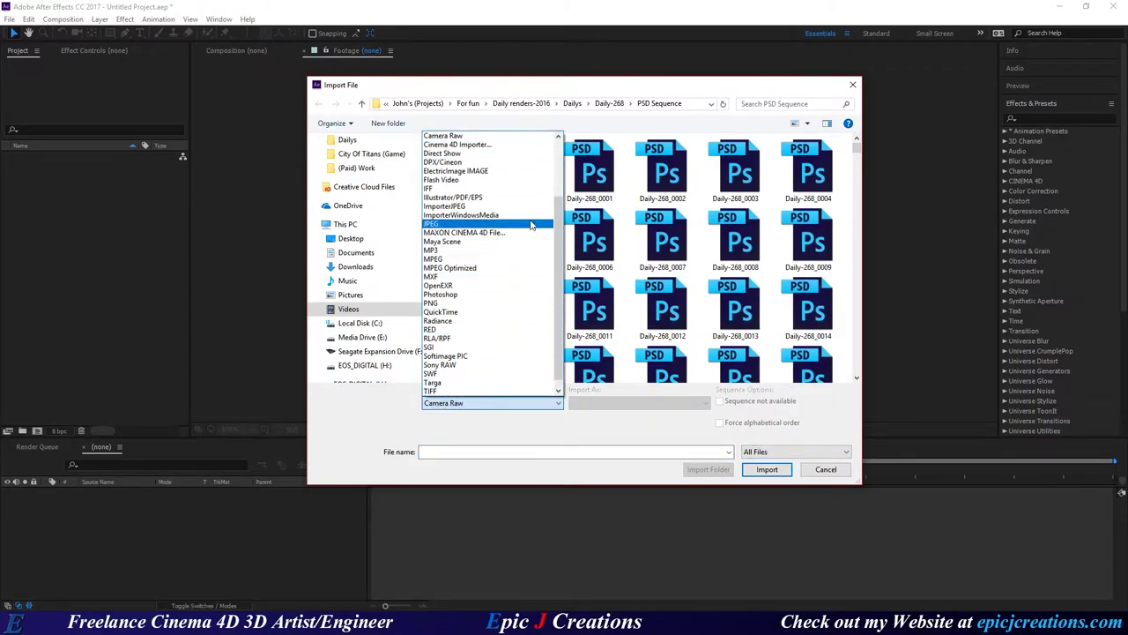
{"action": "left_click", "coordinate": [516, 137]}
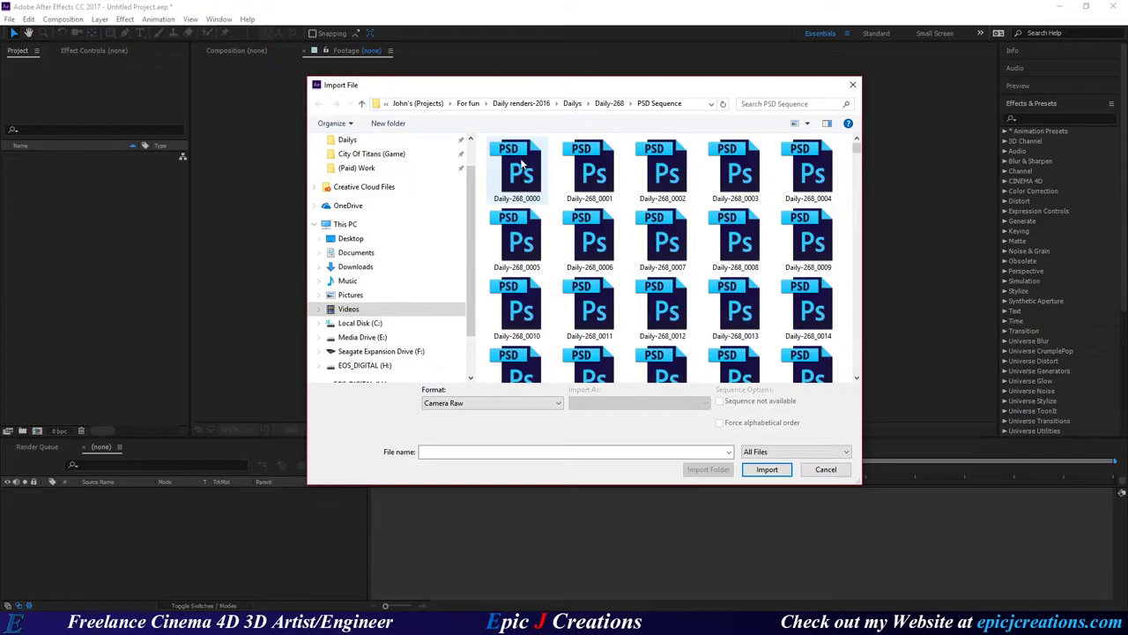
{"action": "left_click", "coordinate": [521, 165]}
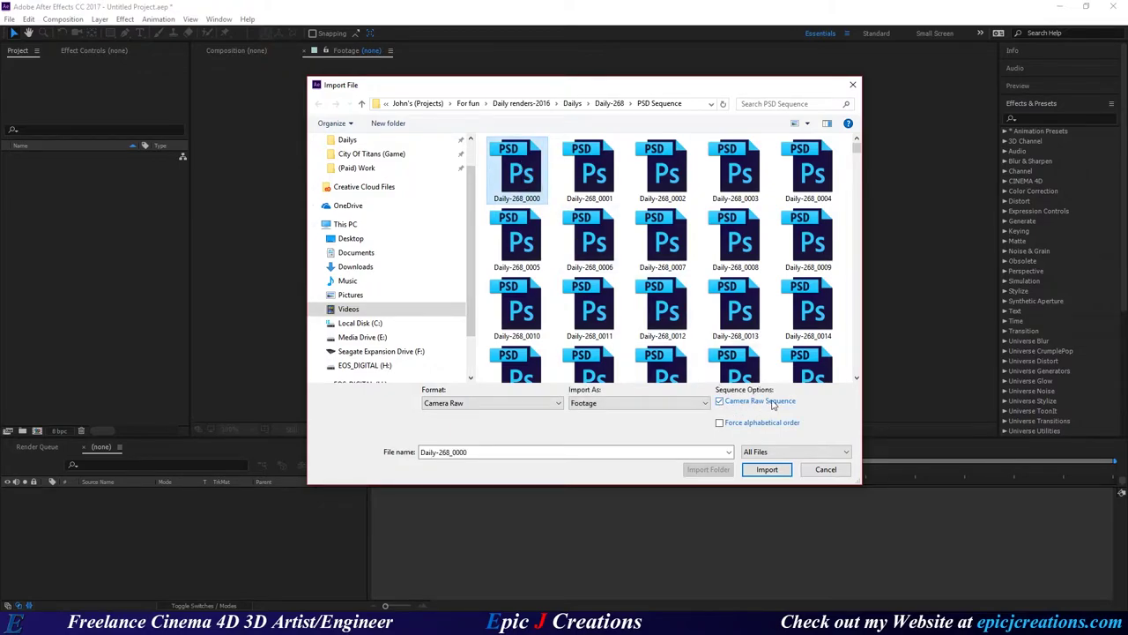
{"action": "left_click", "coordinate": [767, 469]}
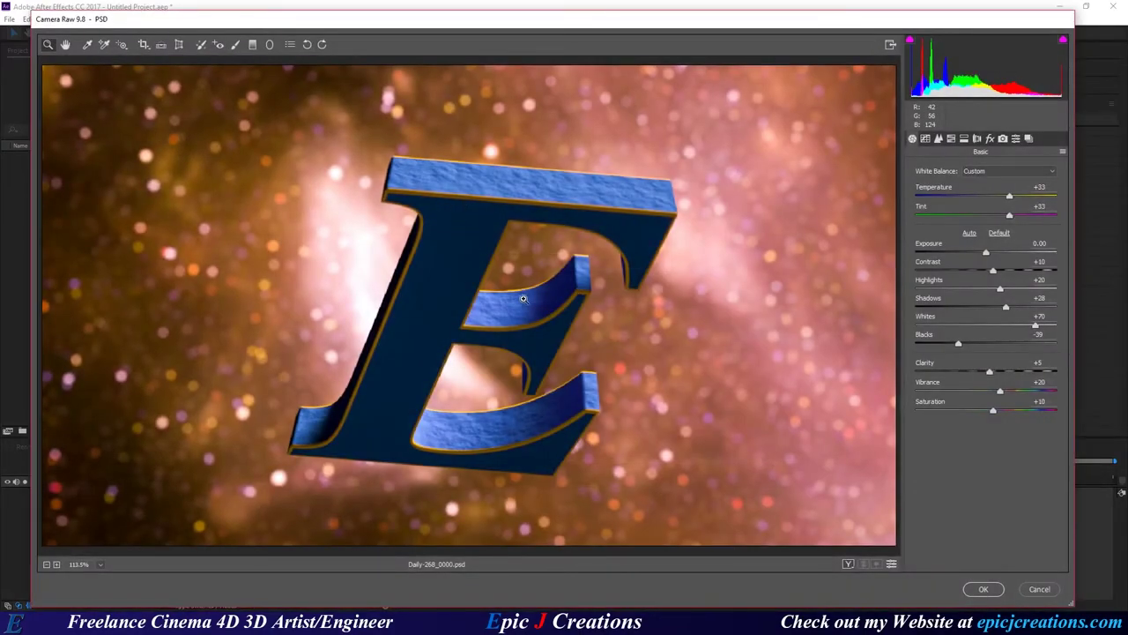
Apply the Space With Glow preset in Camera Raw and confirm the import.
{"action": "left_click", "coordinate": [1063, 153]}
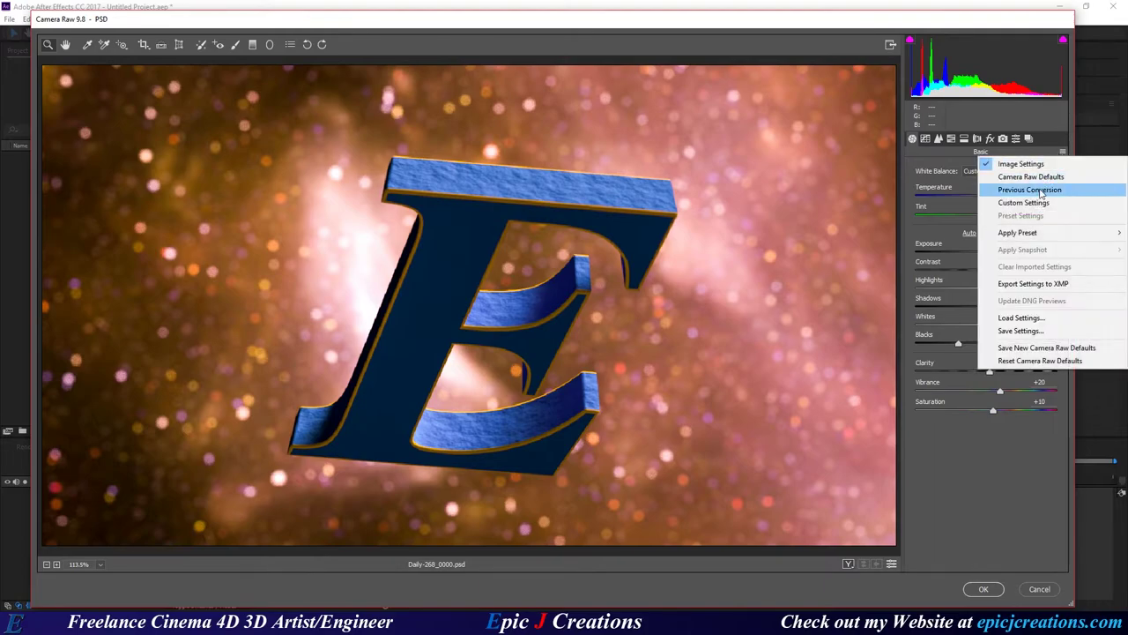
{"action": "mouse_move", "coordinate": [1019, 232]}
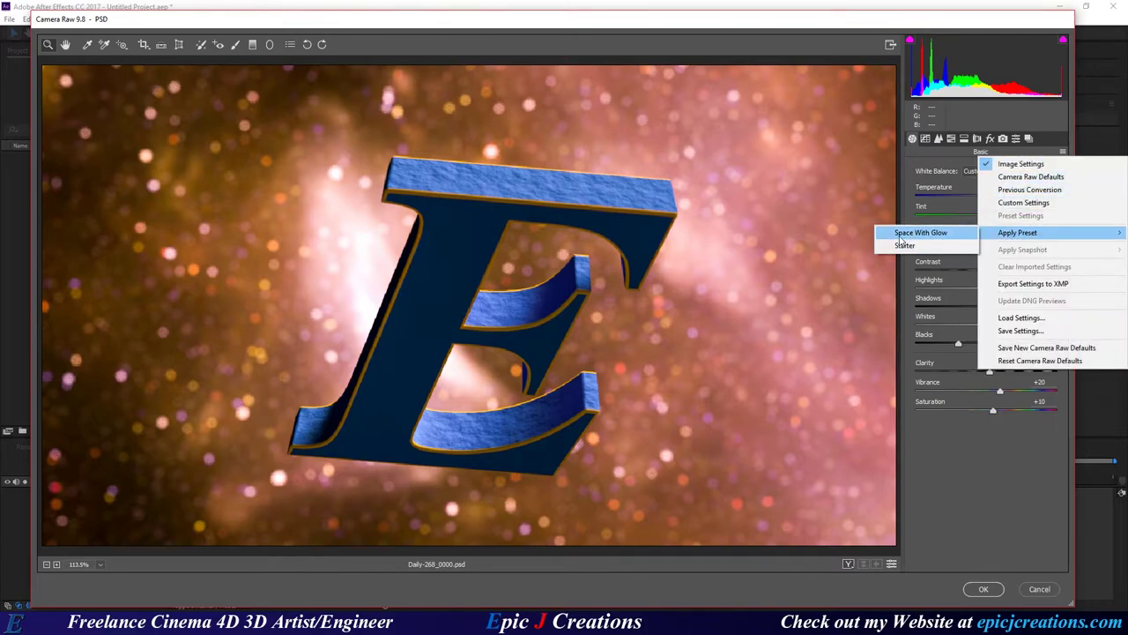
{"action": "left_click", "coordinate": [931, 233]}
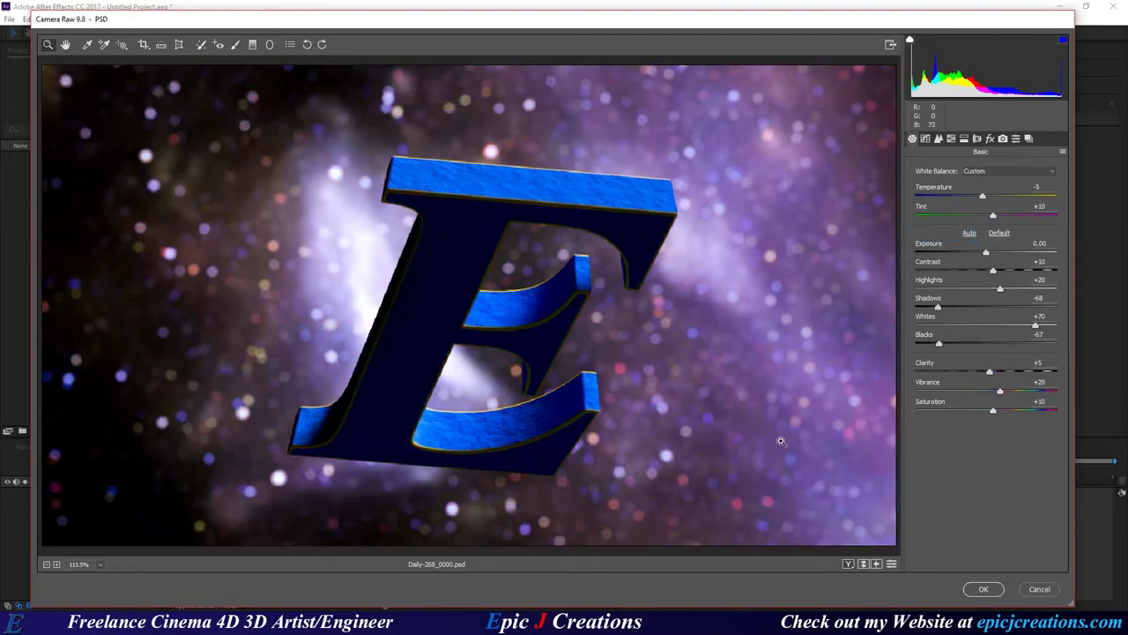
{"action": "left_click", "coordinate": [983, 590]}
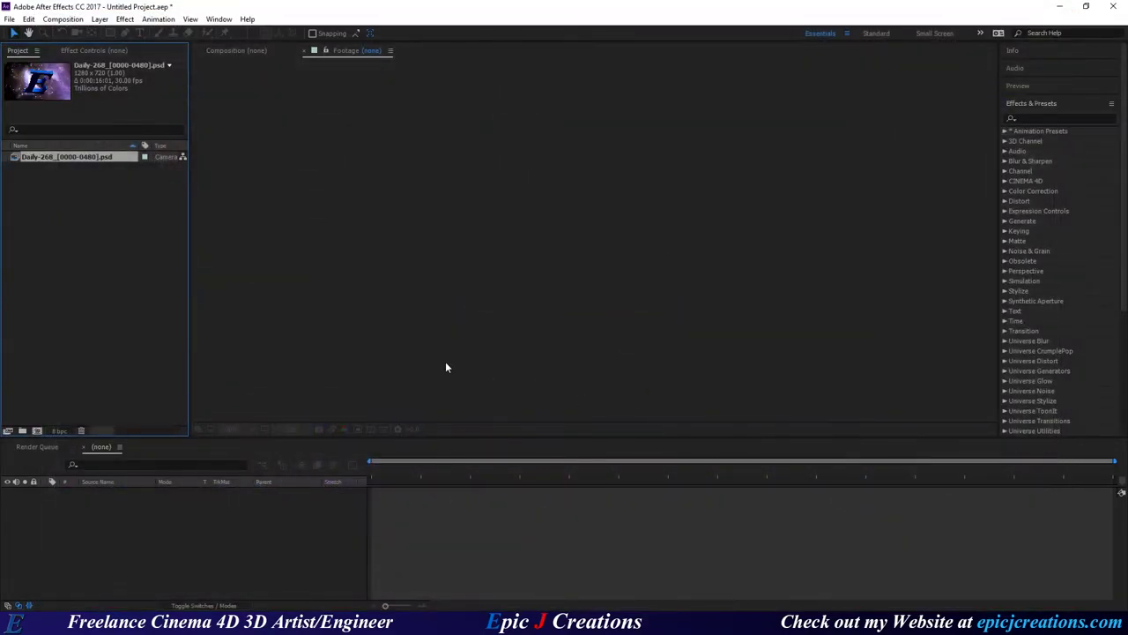
Open the graded footage and scrub through it, settling at about 10.5 seconds.
{"action": "double_click", "coordinate": [32, 160]}
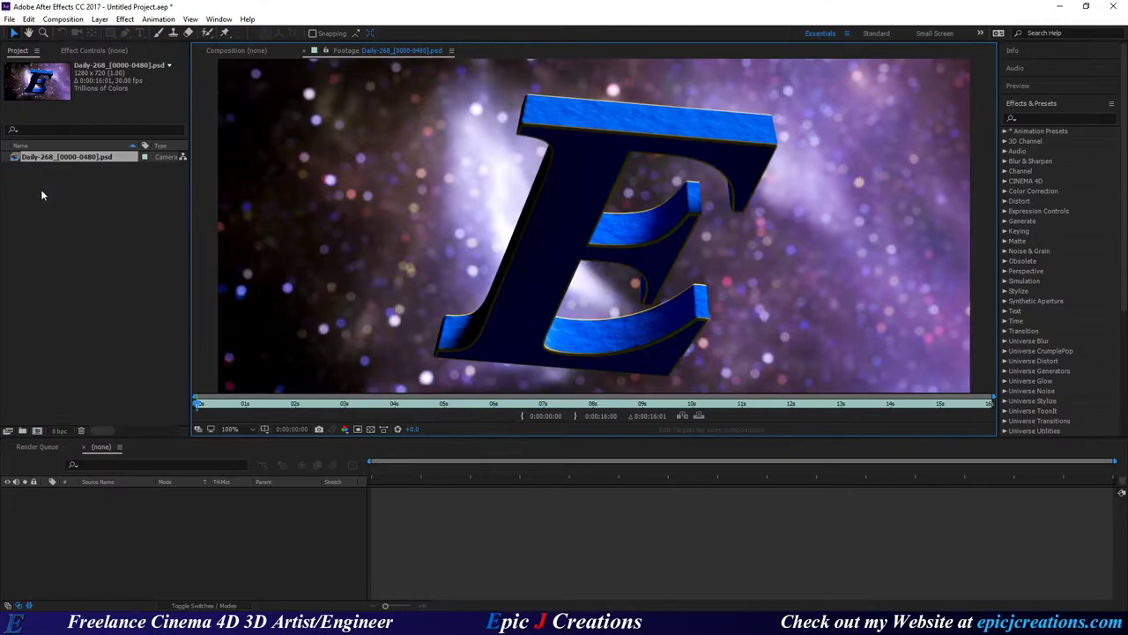
{"action": "left_click_drag", "start_coordinate": [200, 403], "coordinate": [742, 410]}
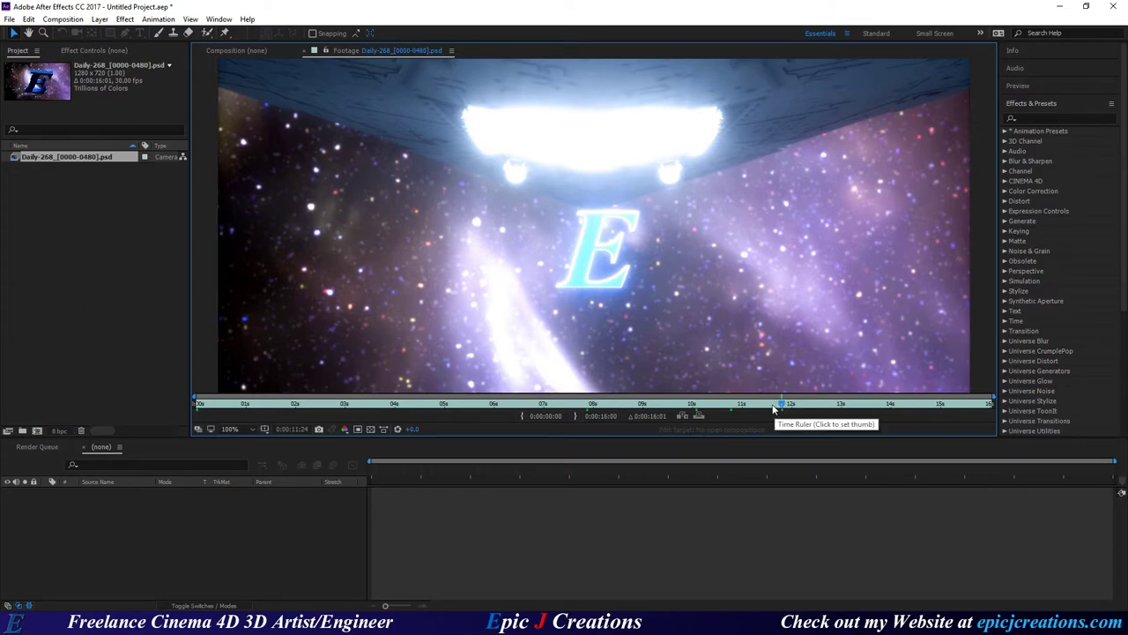
{"action": "left_click_drag", "start_coordinate": [776, 407], "coordinate": [66, 419]}
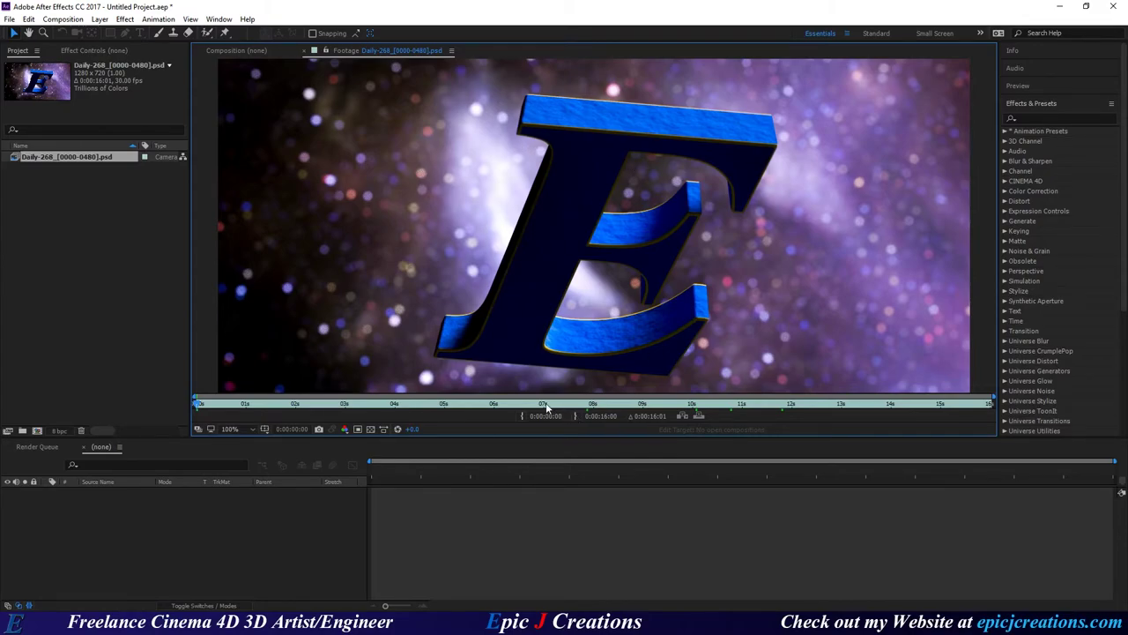
{"action": "left_click", "coordinate": [703, 404]}
{"action": "left_click_drag", "start_coordinate": [707, 406], "coordinate": [789, 403]}
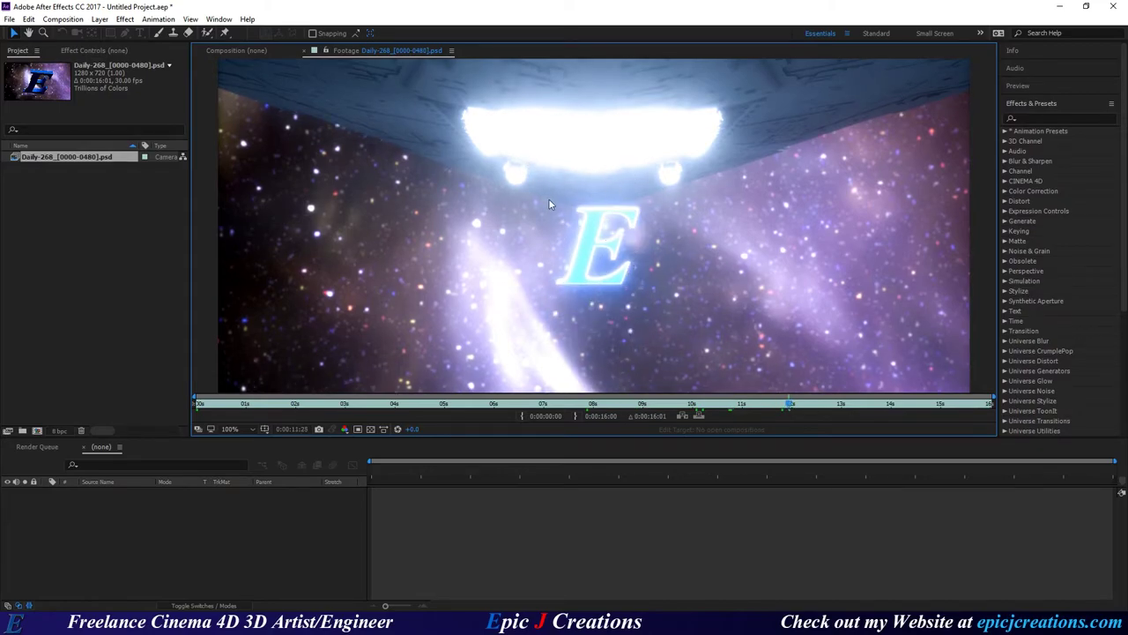
{"action": "key", "text": "Page_Down"}
{"action": "key", "text": "Page_Down"}
{"action": "key", "text": "Page_Down"}
{"action": "left_click_drag", "start_coordinate": [218, 406], "coordinate": [174, 417]}
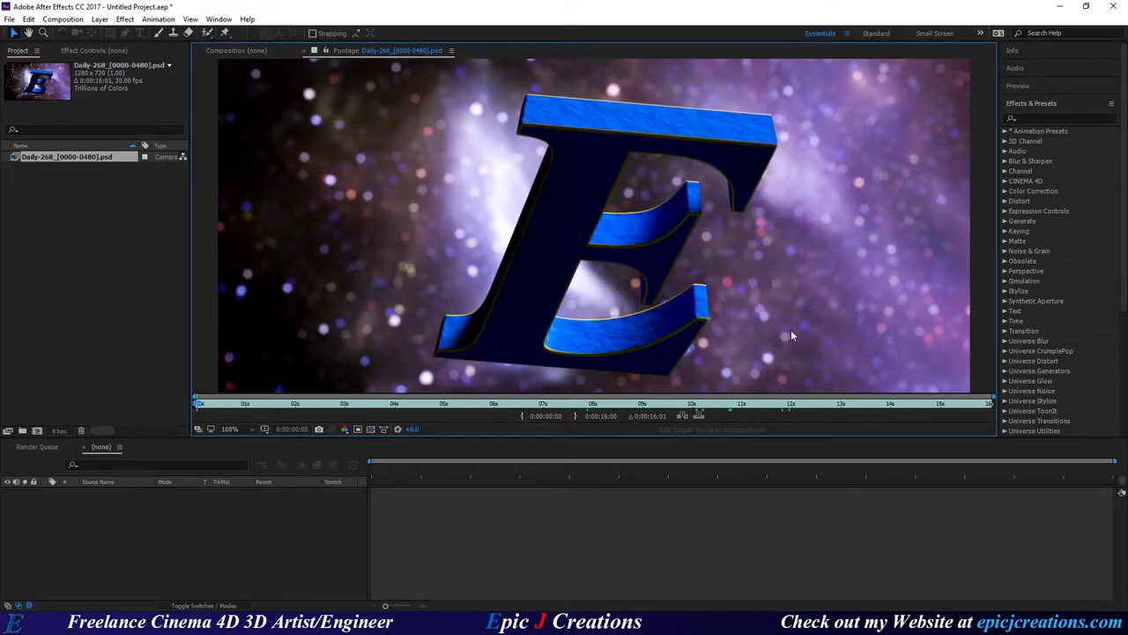
{"action": "left_click", "coordinate": [678, 408]}
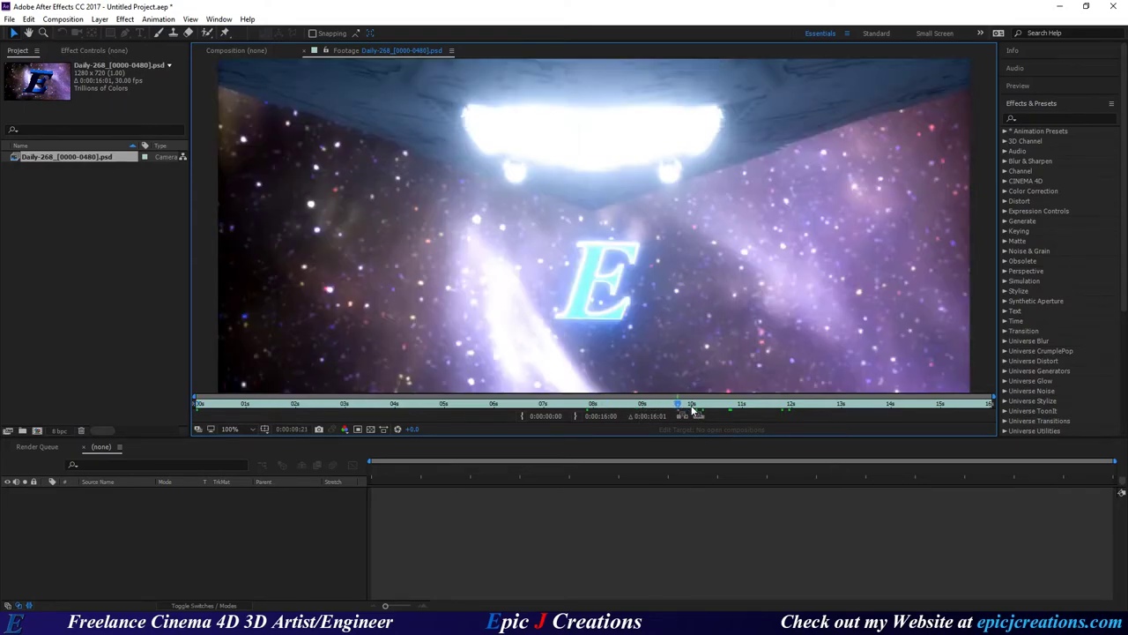
{"action": "left_click", "coordinate": [690, 408]}
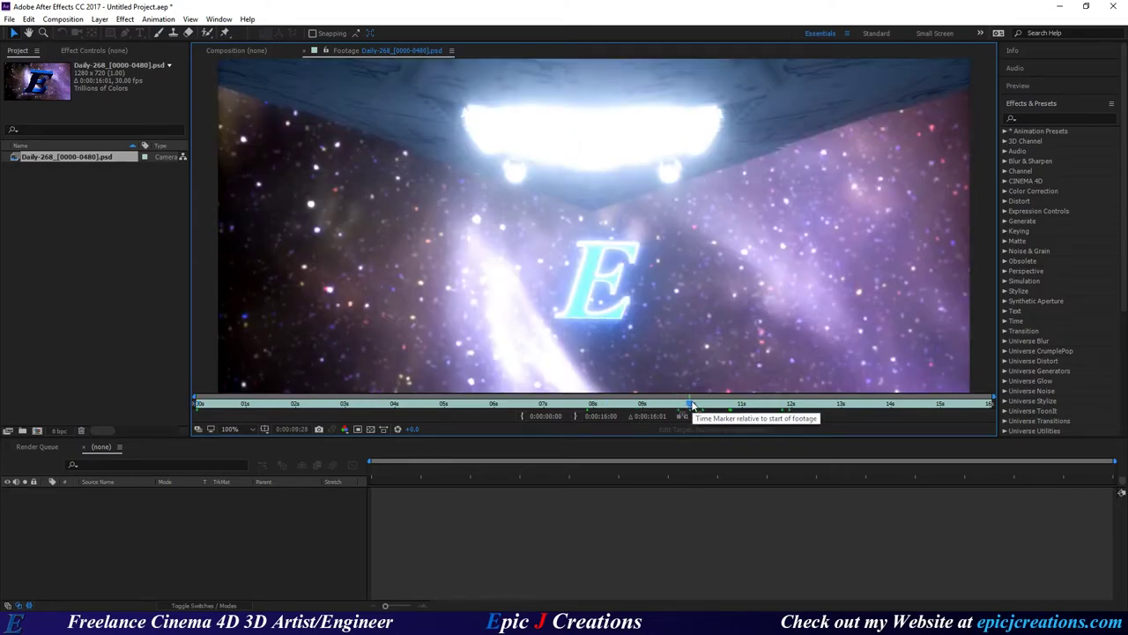
{"action": "left_click_drag", "start_coordinate": [692, 404], "coordinate": [717, 404]}
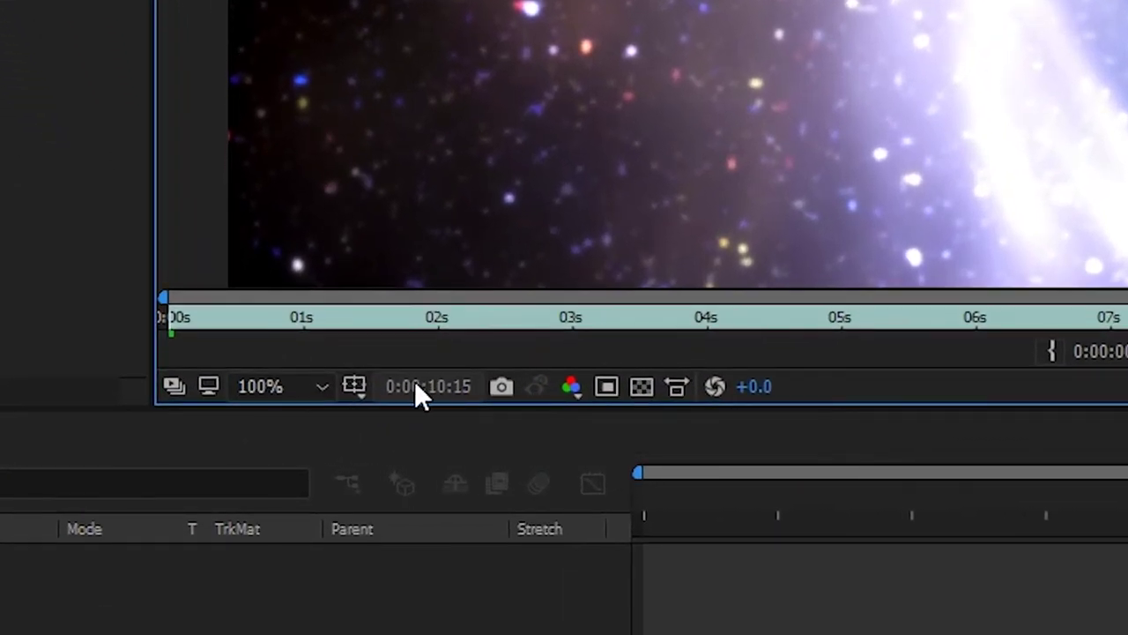
Switch the footage time display to feet+frames and move to 0008+00.
{"action": "left_click", "coordinate": [416, 387], "text": "ctrl"}
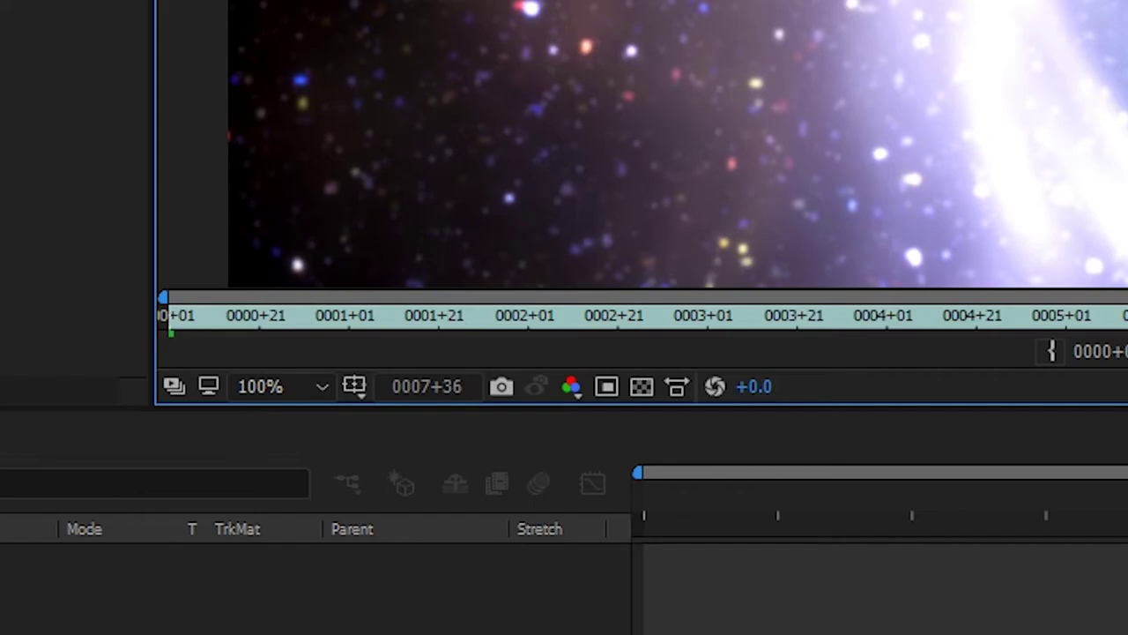
{"action": "left_click_drag", "start_coordinate": [417, 386], "coordinate": [386, 396]}
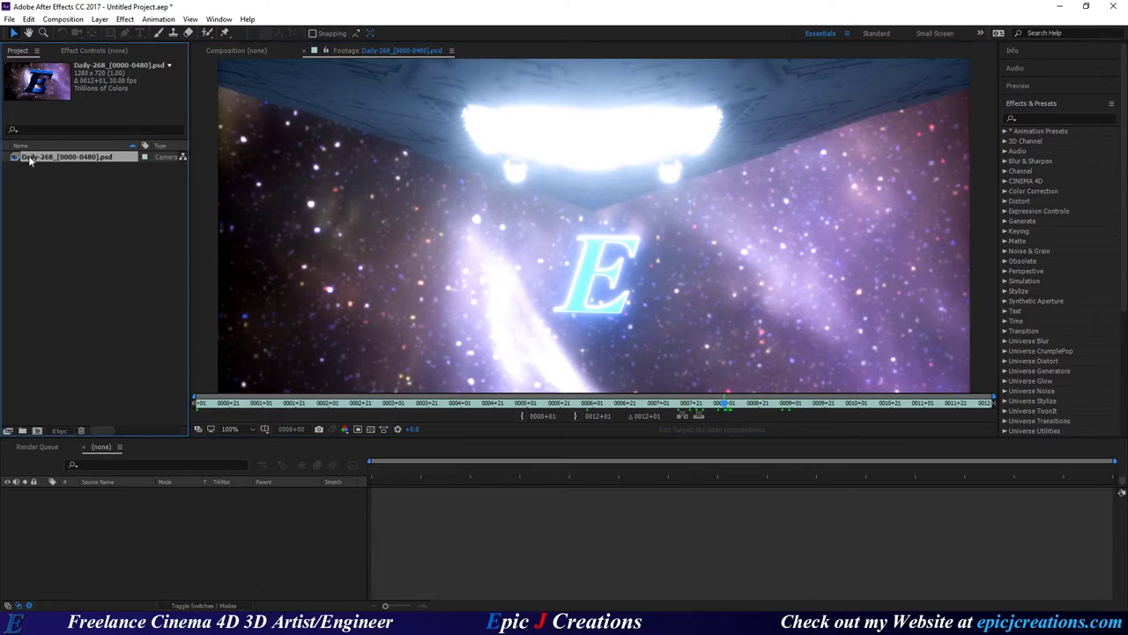
Delete the graded footage and select frame Daily-268_0352 in a new import window.
{"action": "key", "text": "Delete"}
{"action": "double_click", "coordinate": [77, 217]}
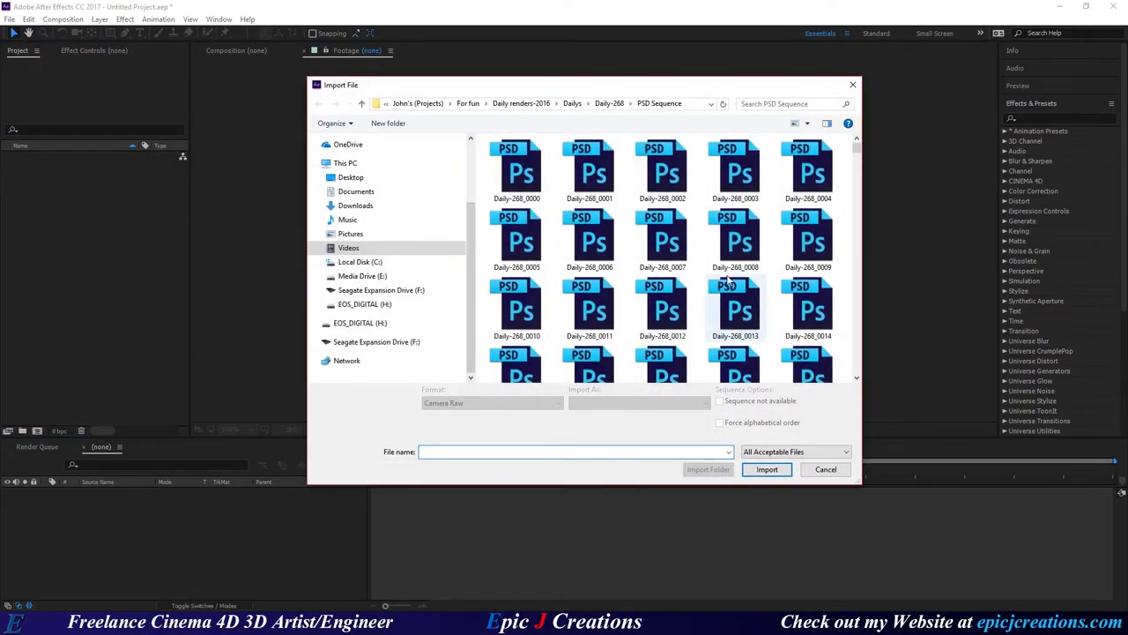
{"action": "scroll", "coordinate": [729, 280], "scroll_direction": "down", "scroll_amount": 5}
{"action": "scroll", "coordinate": [730, 287], "scroll_direction": "down", "scroll_amount": 5}
{"action": "scroll", "coordinate": [732, 291], "scroll_direction": "down", "scroll_amount": 5}
{"action": "scroll", "coordinate": [732, 296], "scroll_direction": "down", "scroll_amount": 5}
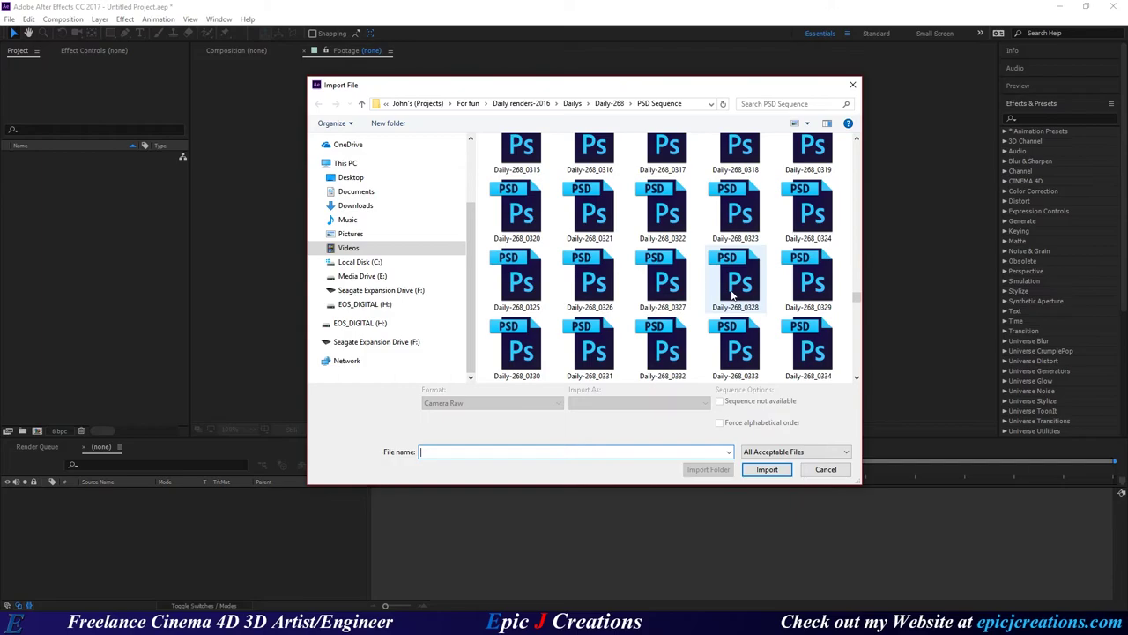
{"action": "scroll", "coordinate": [730, 309], "scroll_direction": "down", "scroll_amount": 2}
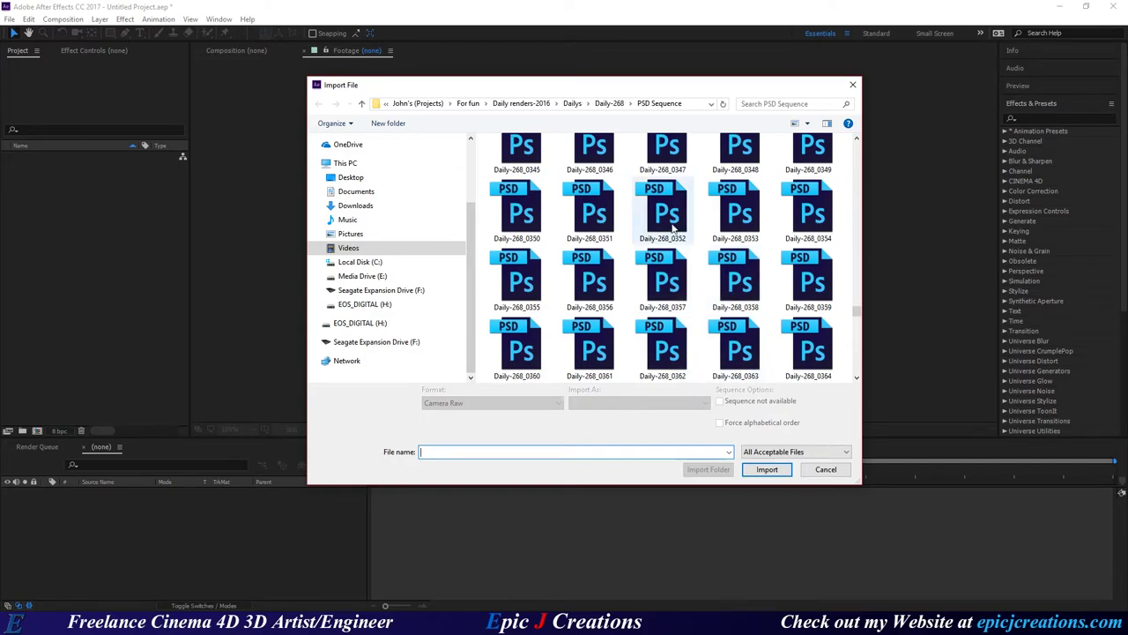
{"action": "left_click", "coordinate": [663, 210]}
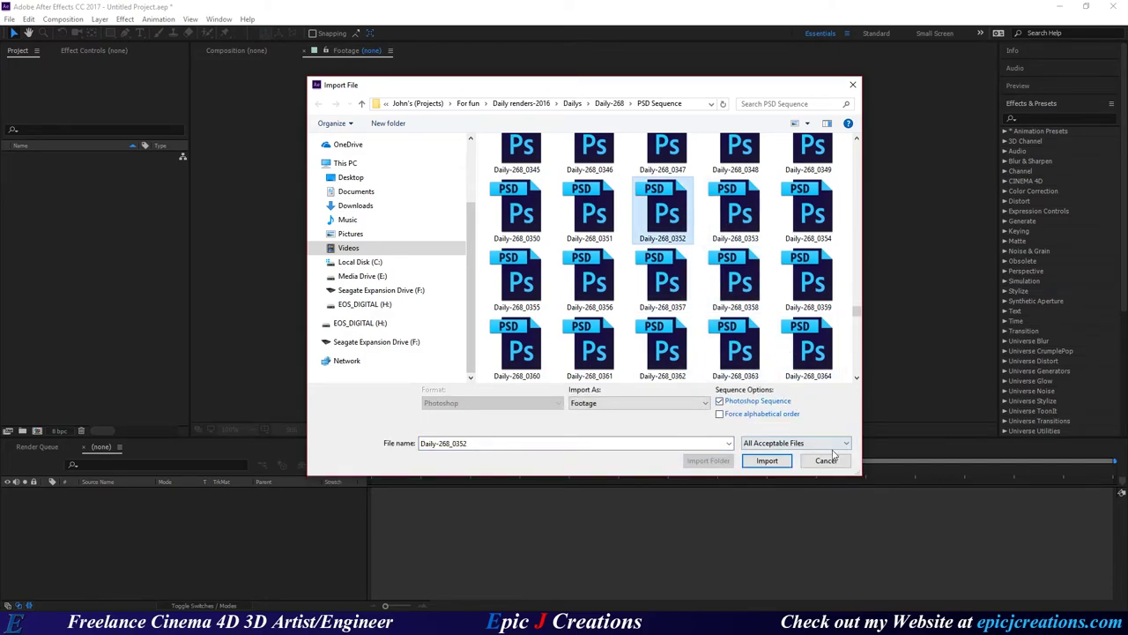
Show All Files, set format to Camera Raw, and uncheck Camera Raw Sequence for Daily-268_0352.
{"action": "left_click", "coordinate": [782, 443]}
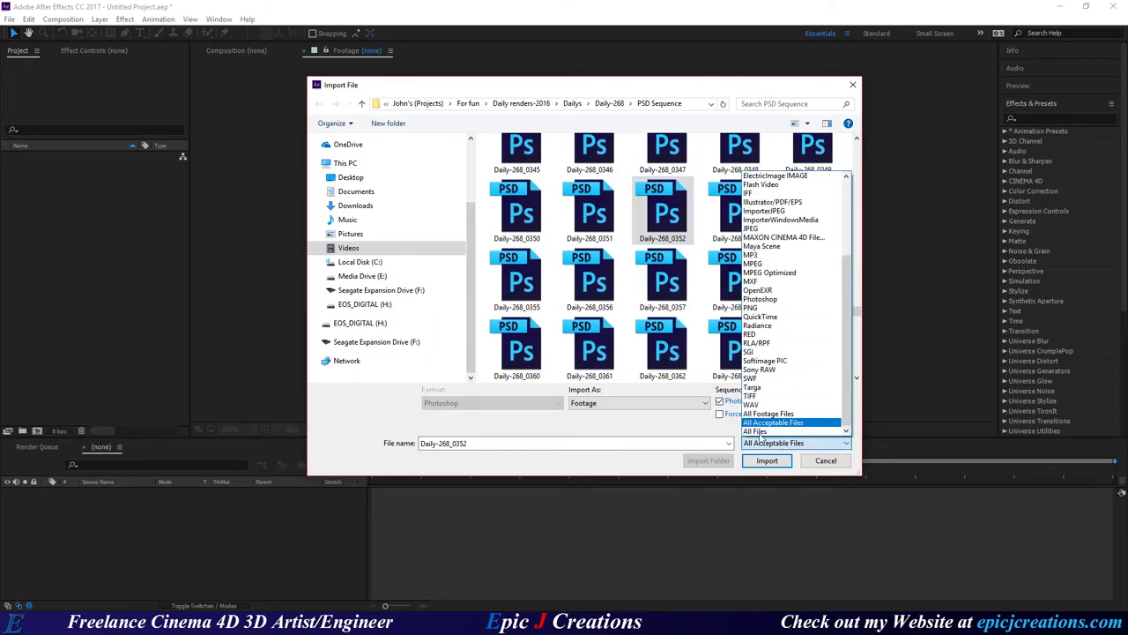
{"action": "left_click", "coordinate": [758, 433]}
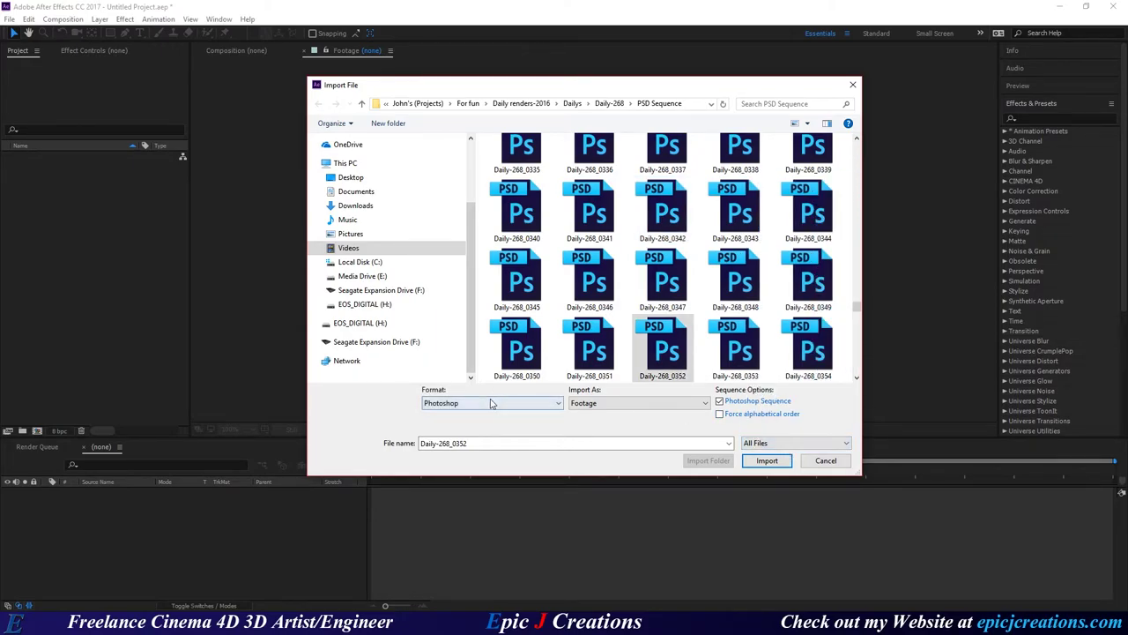
{"action": "left_click", "coordinate": [491, 402]}
{"action": "scroll", "coordinate": [482, 156], "scroll_direction": "up", "scroll_amount": 3}
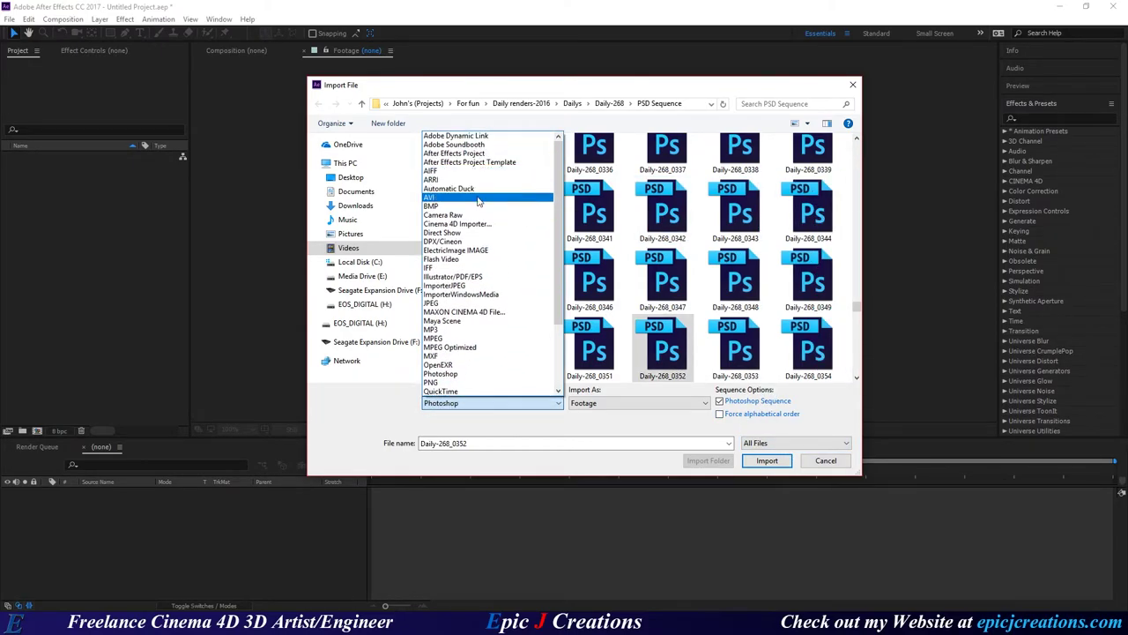
{"action": "left_click", "coordinate": [465, 216]}
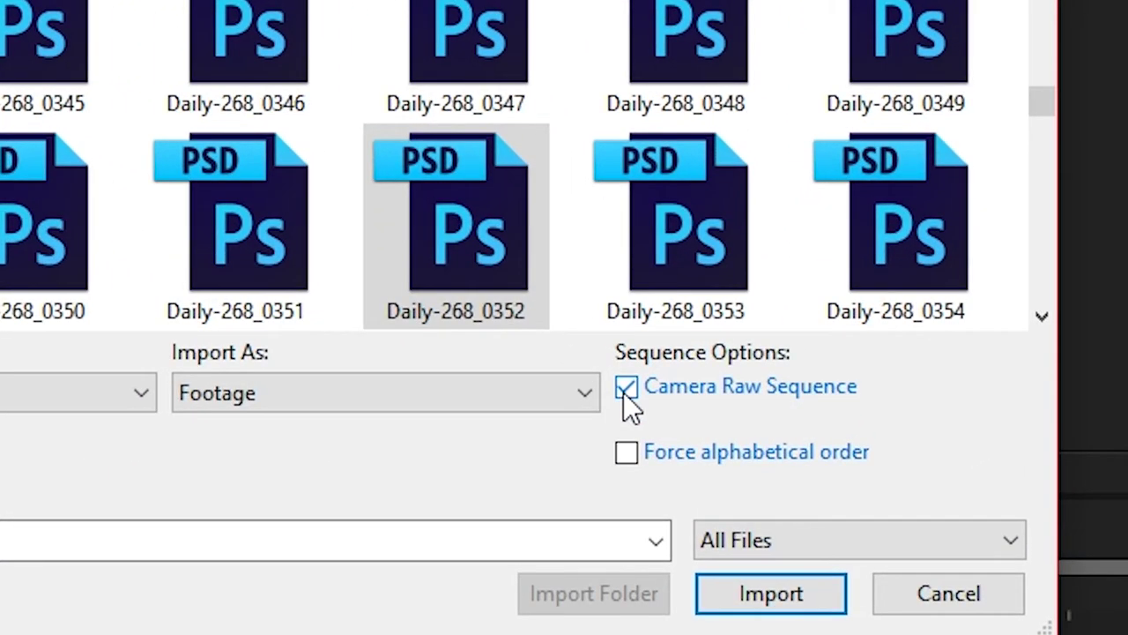
{"action": "left_click", "coordinate": [719, 402]}
{"action": "left_click", "coordinate": [471, 250]}
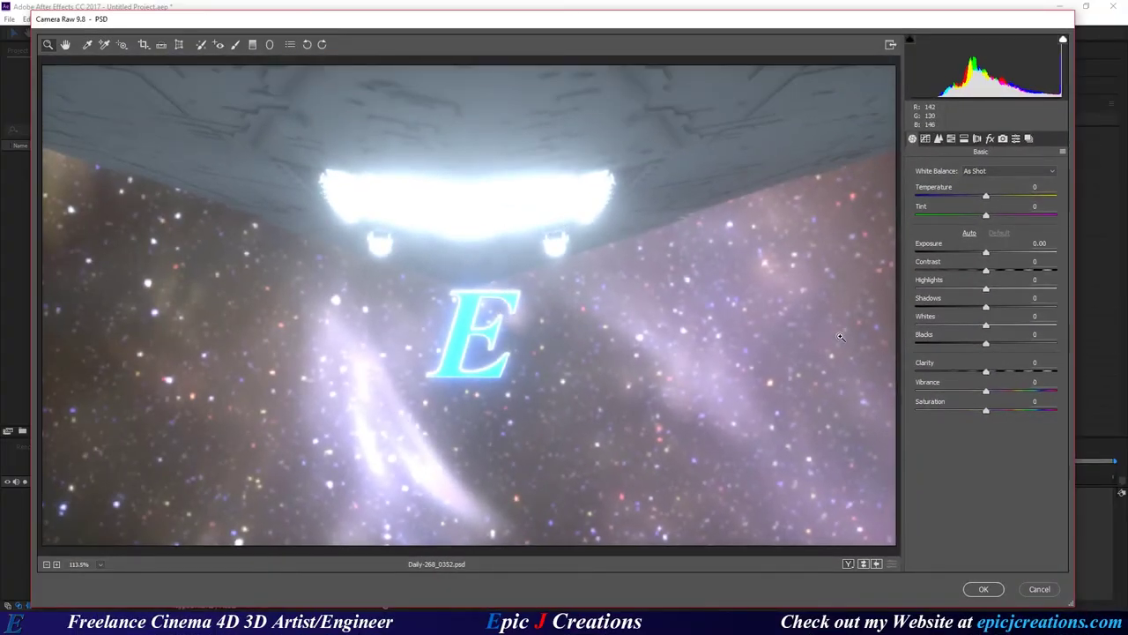
Rough in blacks, whites, highlights, vibrance and saturation by dragging their Basic sliders.
{"action": "mouse_move", "coordinate": [986, 343]}
{"action": "left_mouse_down"}
{"action": "mouse_move", "coordinate": [927, 343]}
{"action": "mouse_move", "coordinate": [1027, 326]}
{"action": "mouse_move", "coordinate": [961, 306]}
{"action": "left_mouse_up"}
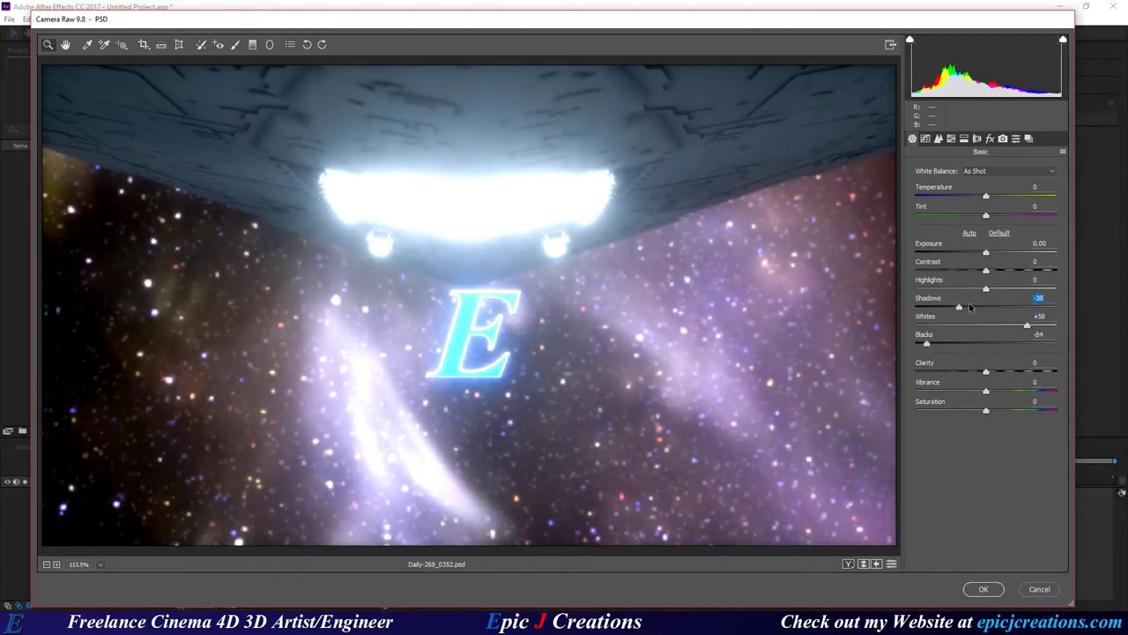
{"action": "left_click_drag", "start_coordinate": [987, 289], "coordinate": [1011, 291]}
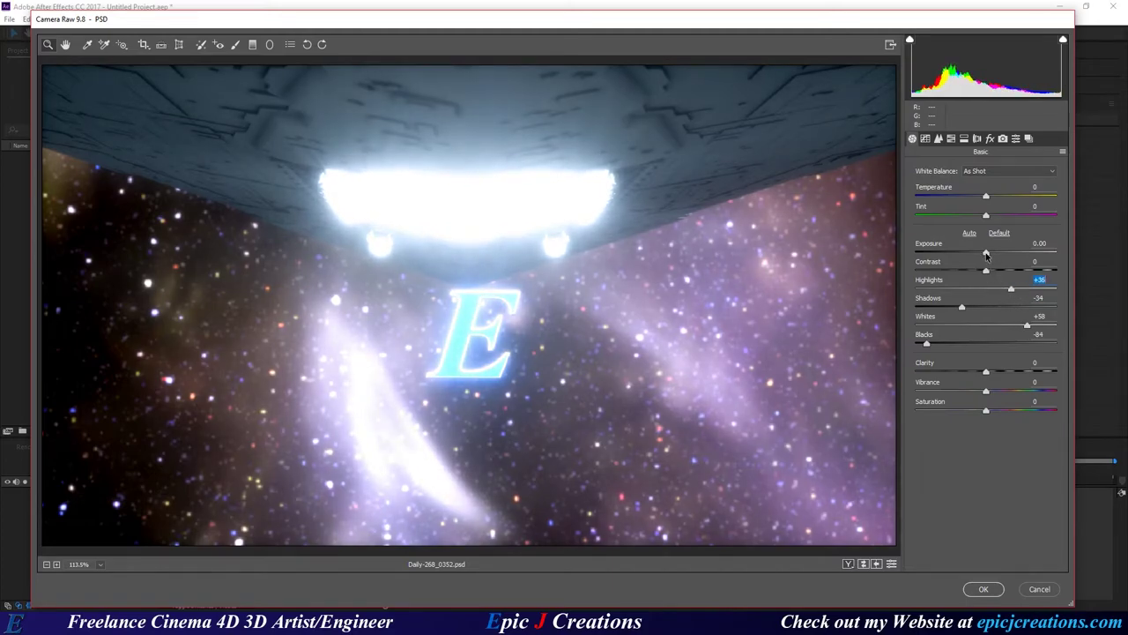
{"action": "mouse_move", "coordinate": [987, 391]}
{"action": "left_mouse_down"}
{"action": "mouse_move", "coordinate": [1003, 390]}
{"action": "mouse_move", "coordinate": [1000, 410]}
{"action": "left_mouse_up"}
{"action": "left_click_drag", "start_coordinate": [987, 195], "coordinate": [992, 215]}
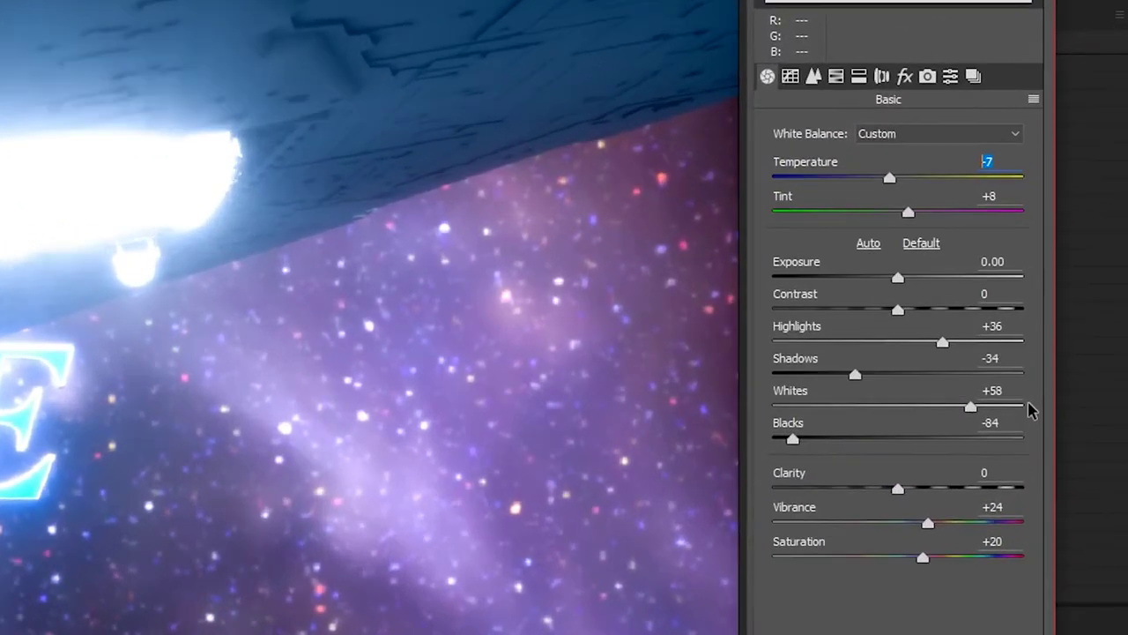
Enter Temperature -3, Tint +10 and Whites +70 in the Basic panel.
{"action": "type", "text": "-3"}
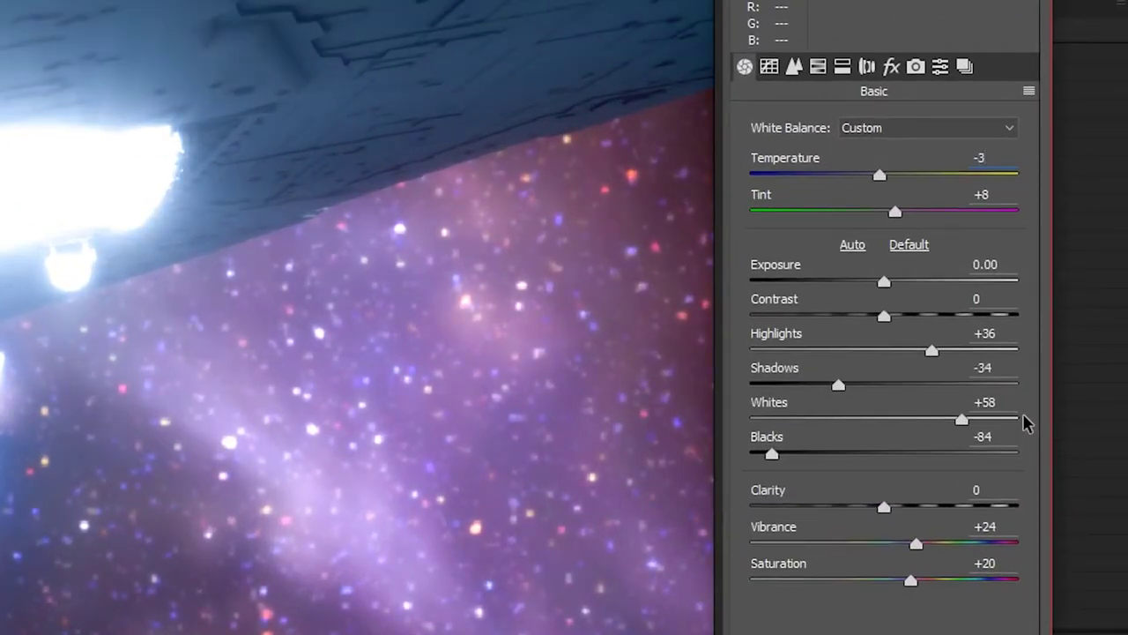
{"action": "key", "text": "Tab"}
{"action": "type", "text": "10"}
{"action": "key", "text": "Tab"}
{"action": "key", "text": "Tab"}
{"action": "key", "text": "Tab"}
{"action": "key", "text": "Tab"}
{"action": "type", "text": "0"}
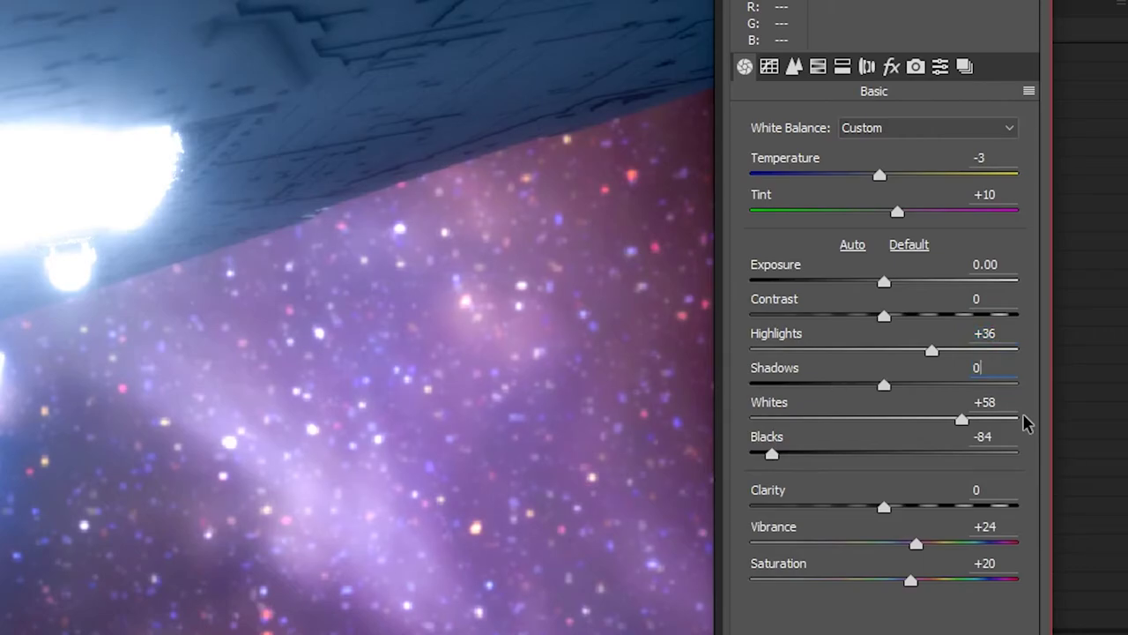
{"action": "key", "text": "Tab"}
{"action": "type", "text": "70"}
{"action": "key", "text": "Tab"}
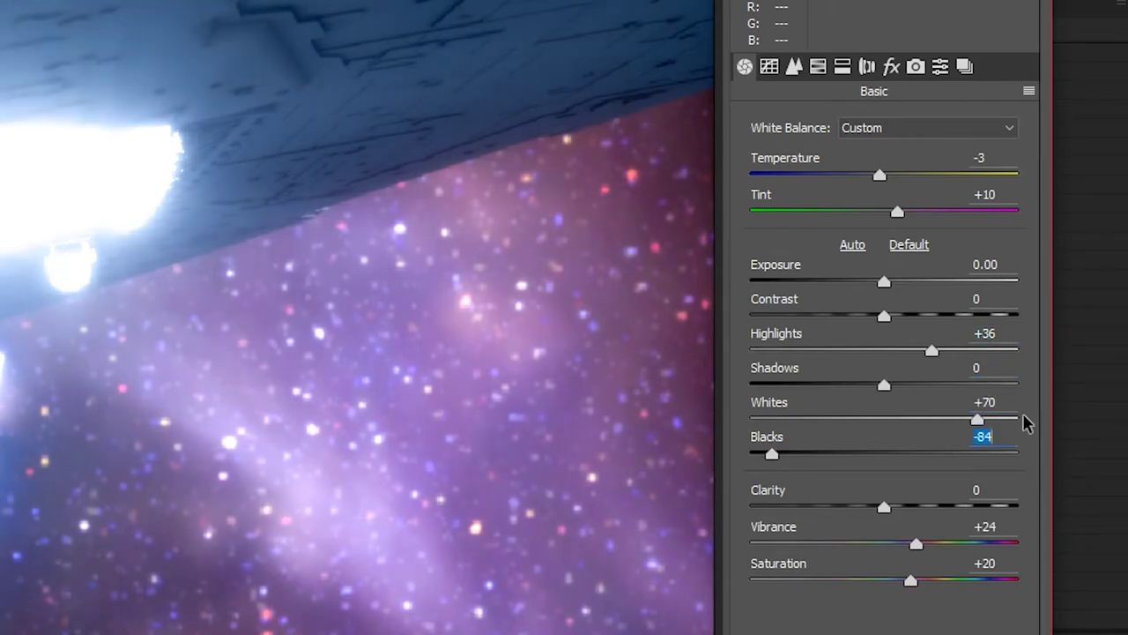
Set Blacks -75, Vibrance +20 and Saturation +10, and drag Shadows to -13.
{"action": "type", "text": "-"}
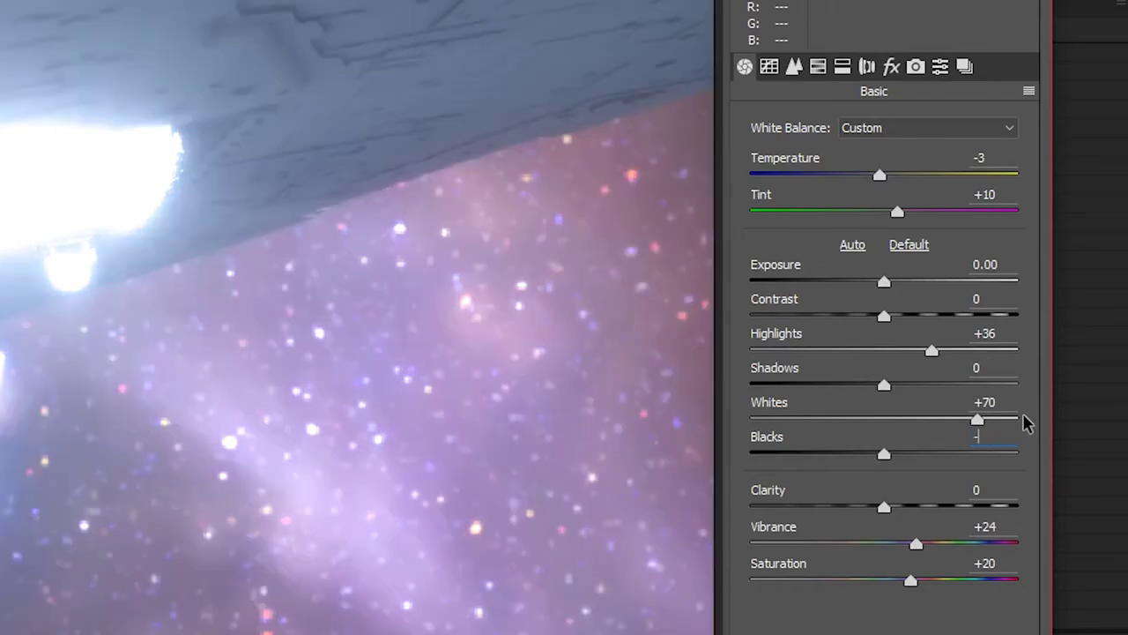
{"action": "type", "text": "756"}
{"action": "key", "text": "BackSpace"}
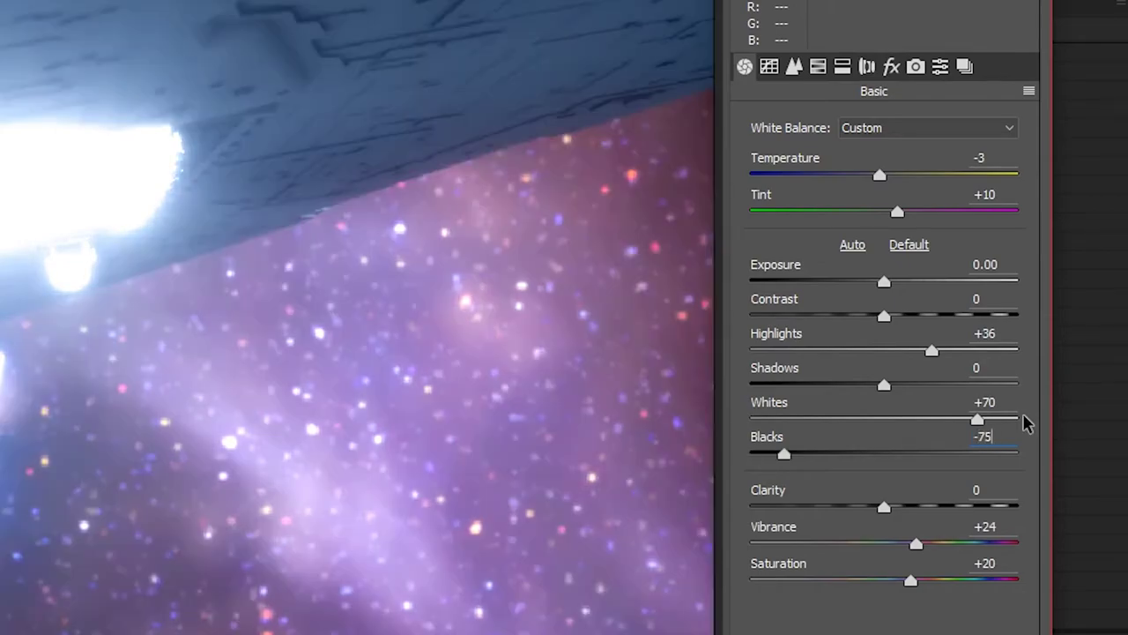
{"action": "key", "text": "Tab"}
{"action": "key", "text": "Tab"}
{"action": "type", "text": "20"}
{"action": "key", "text": "Tab"}
{"action": "type", "text": "1"}
{"action": "type", "text": "0"}
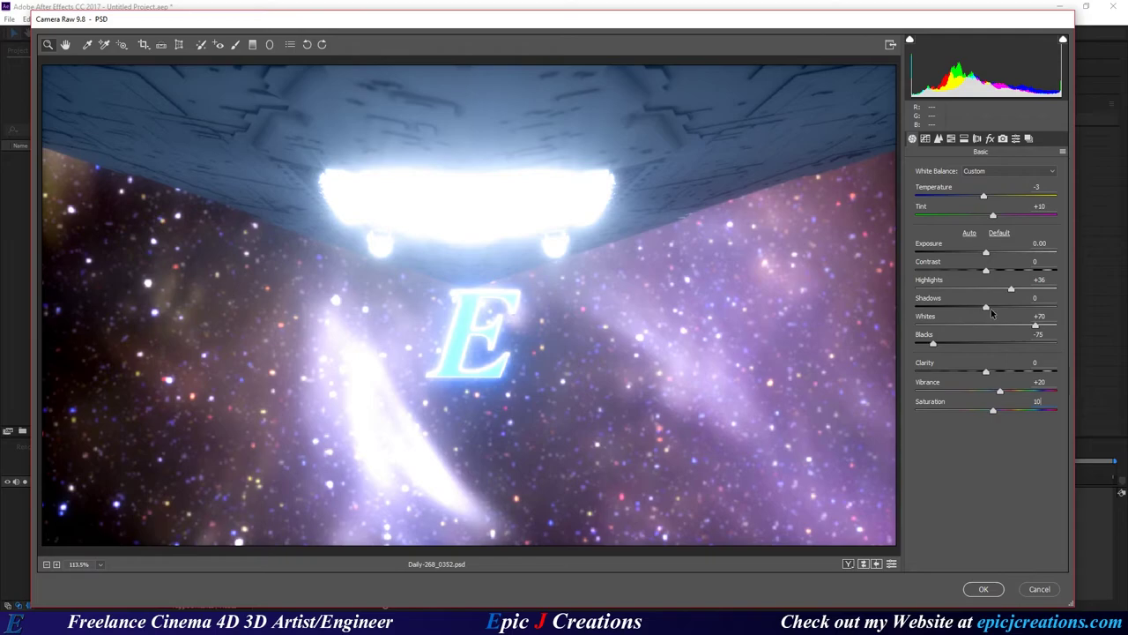
{"action": "left_click_drag", "start_coordinate": [986, 308], "coordinate": [1021, 292]}
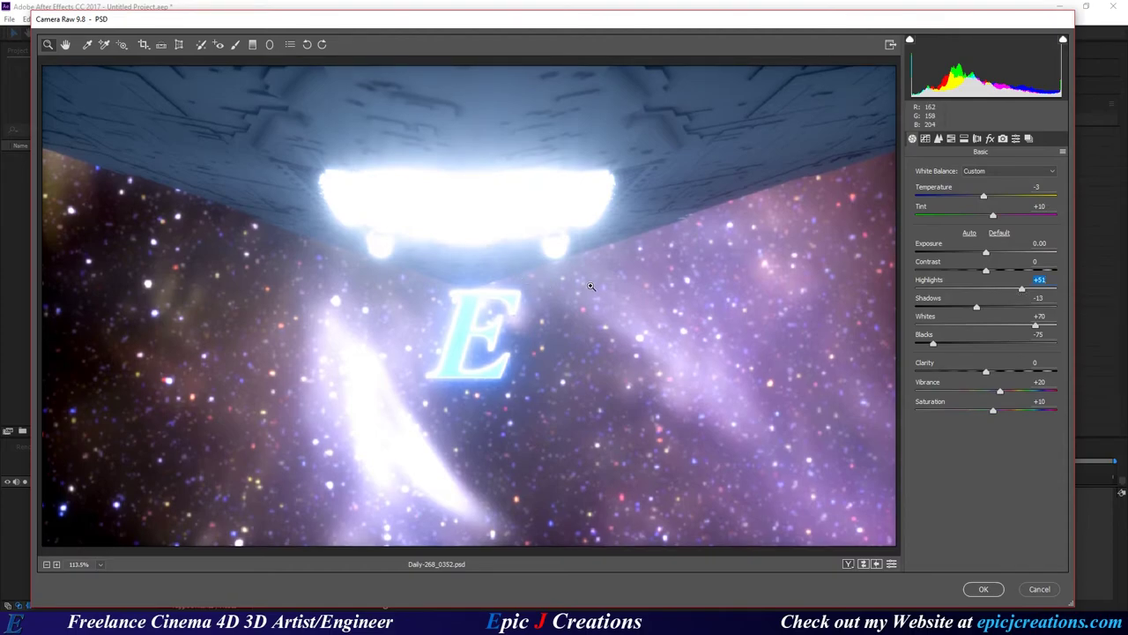
Set the Effects tab's Post Crop Vignetting Amount to +100, then return to Basic.
{"action": "left_click", "coordinate": [1064, 154]}
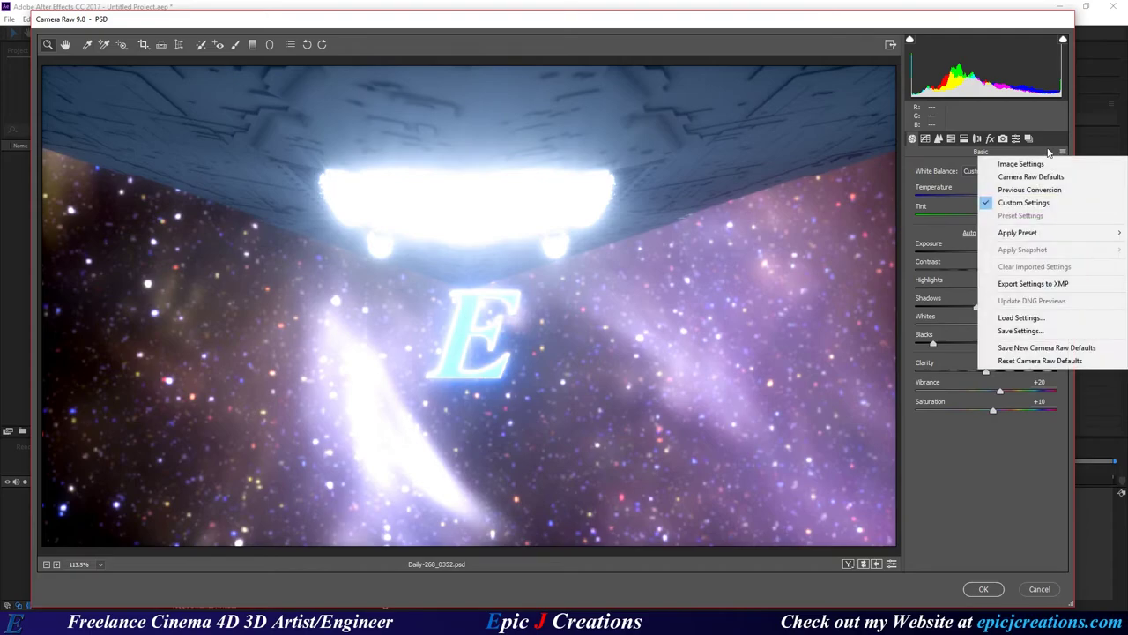
{"action": "left_click", "coordinate": [989, 141]}
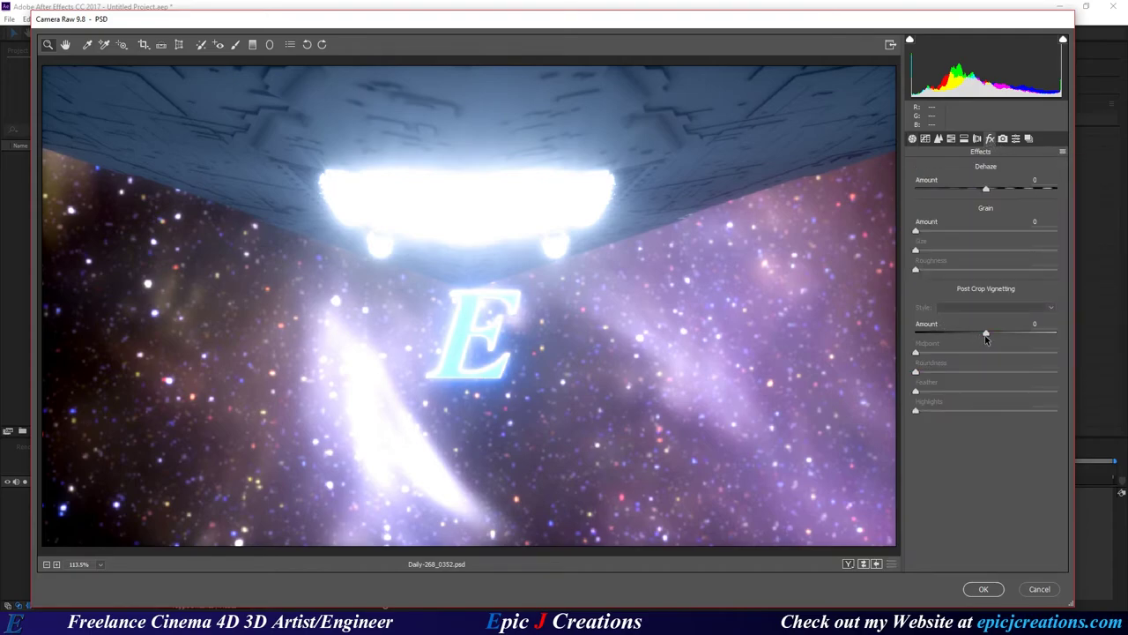
{"action": "left_click_drag", "start_coordinate": [986, 335], "coordinate": [1057, 340]}
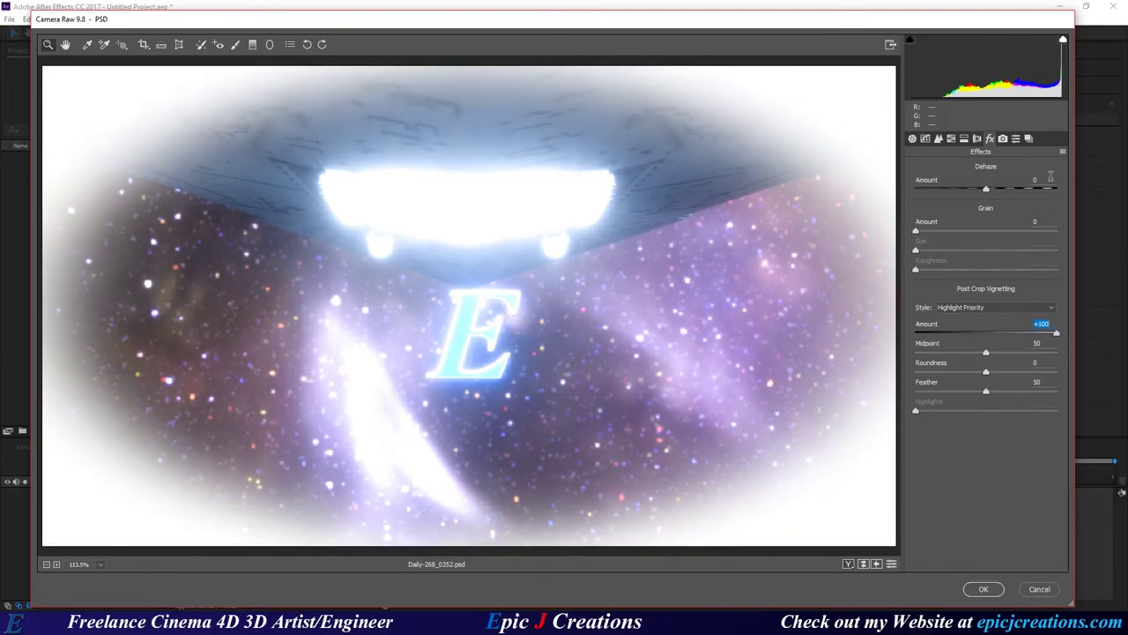
{"action": "left_click", "coordinate": [914, 139]}
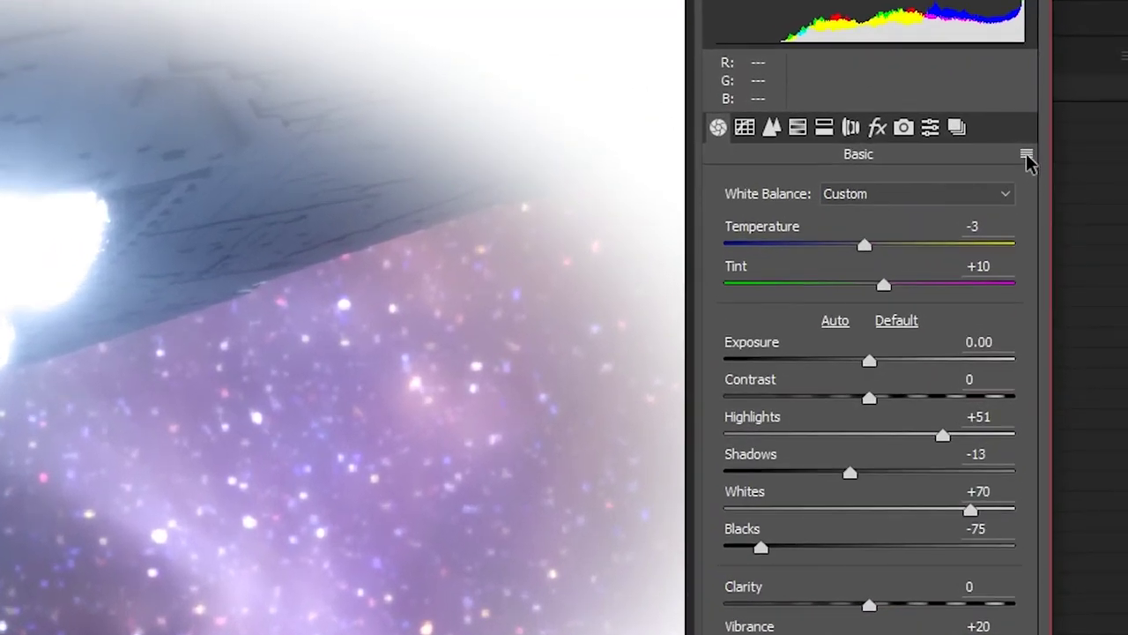
Save all current Camera Raw settings as TEST, then confirm with OK.
{"action": "left_click", "coordinate": [1027, 155]}
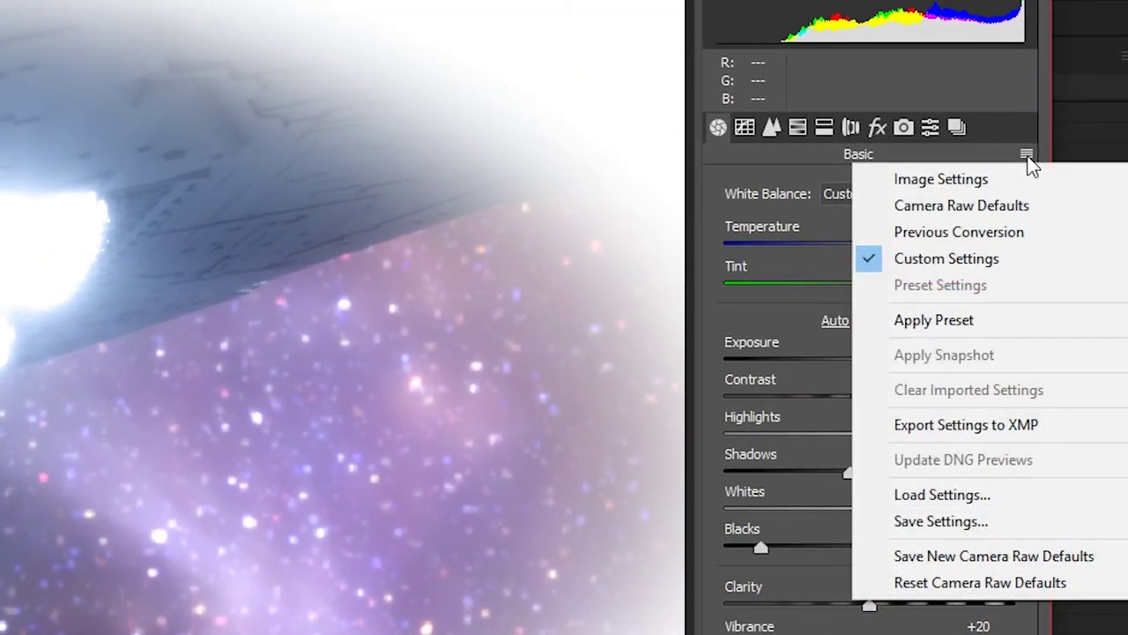
{"action": "left_click", "coordinate": [939, 522]}
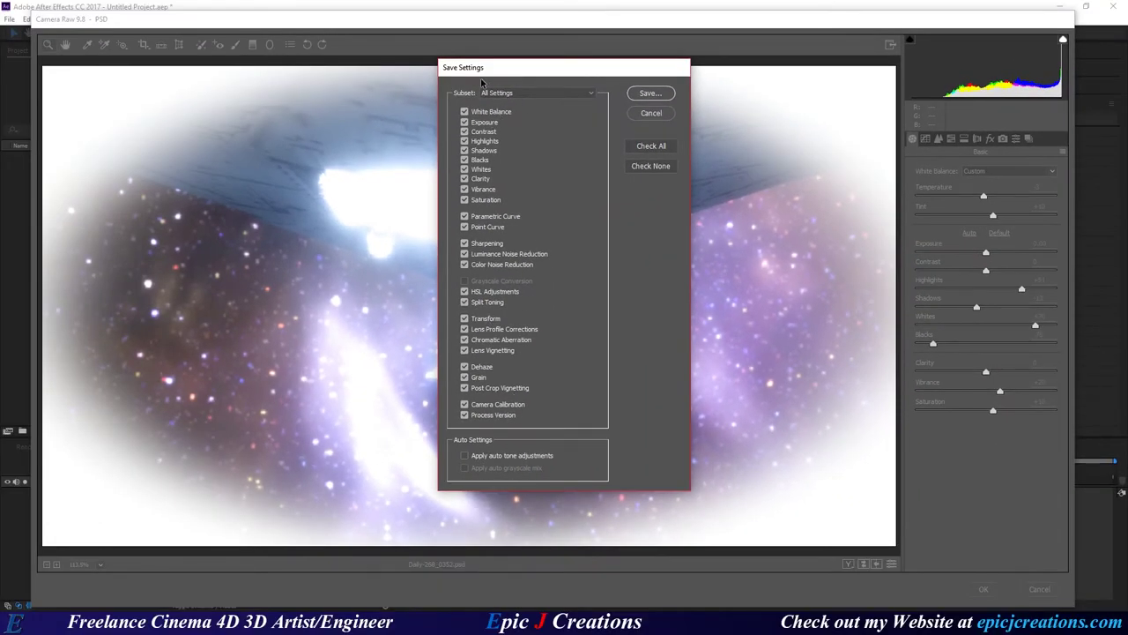
{"action": "left_click", "coordinate": [660, 93]}
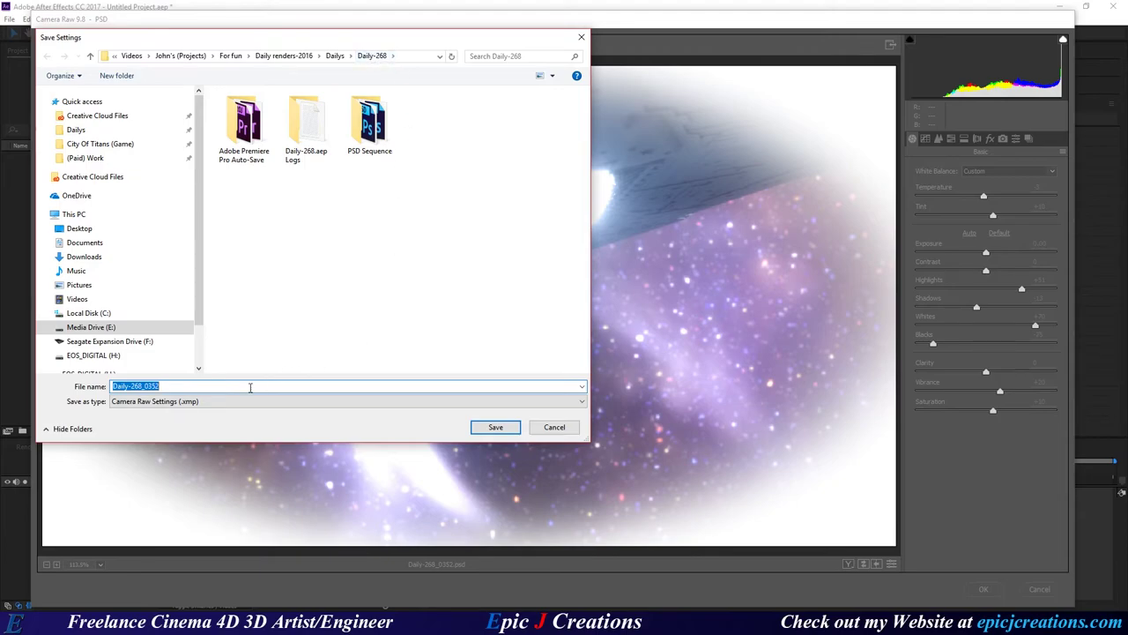
{"action": "left_click", "coordinate": [173, 385]}
{"action": "double_click", "coordinate": [175, 385]}
{"action": "type", "text": "TEST"}
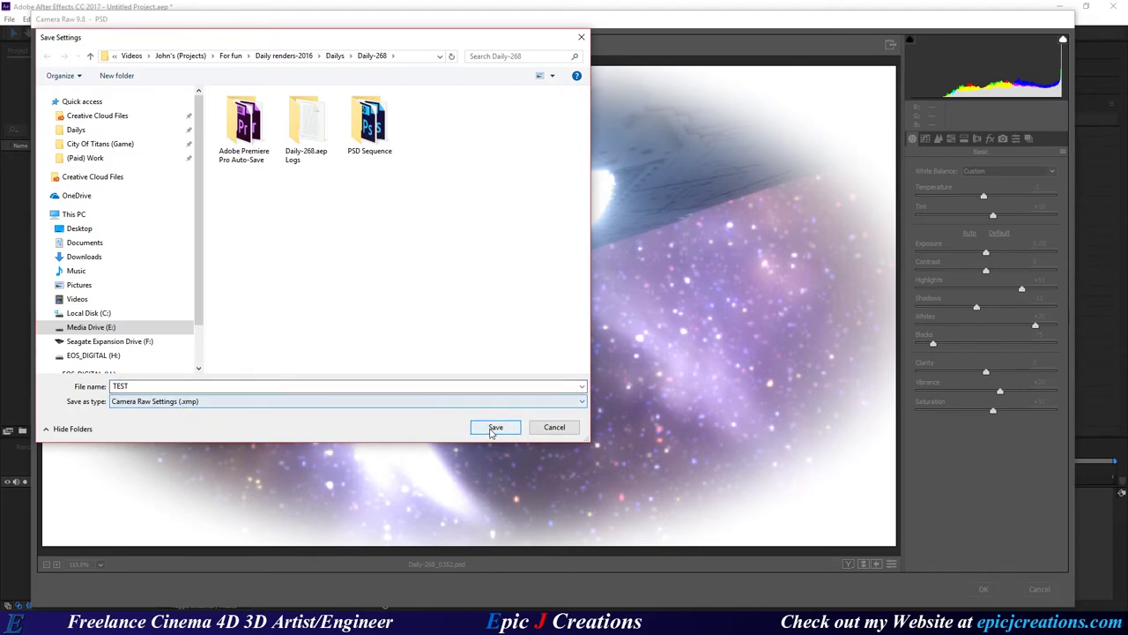
{"action": "left_click", "coordinate": [495, 428]}
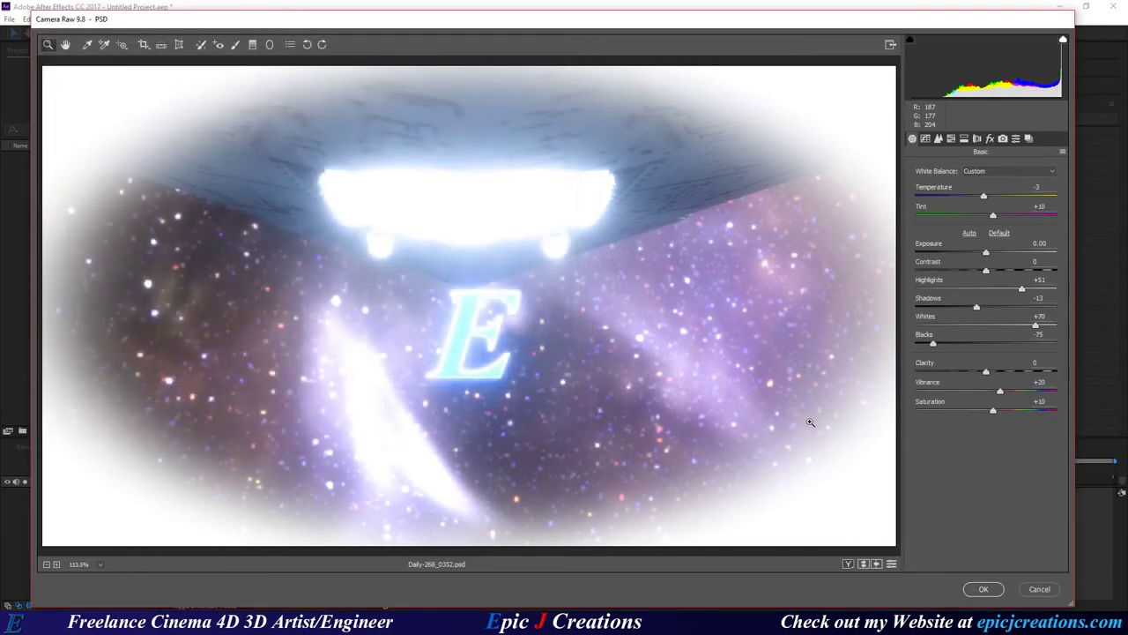
{"action": "left_click", "coordinate": [984, 589]}
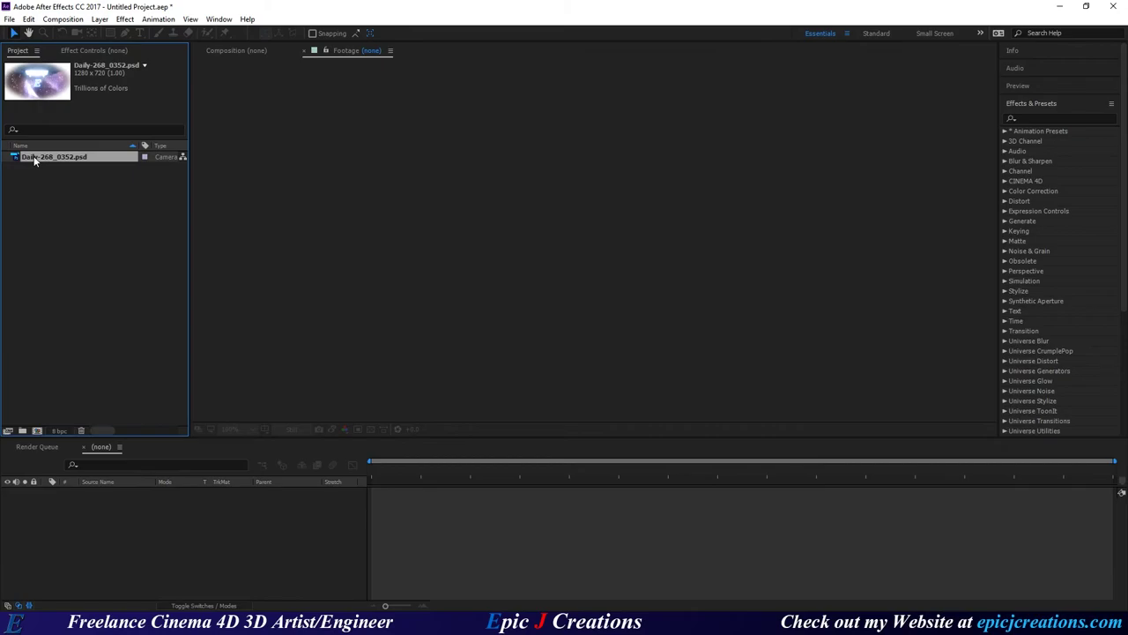
Delete the single PSD and select Daily-268_0000 for import with All Files shown.
{"action": "key", "text": "Delete"}
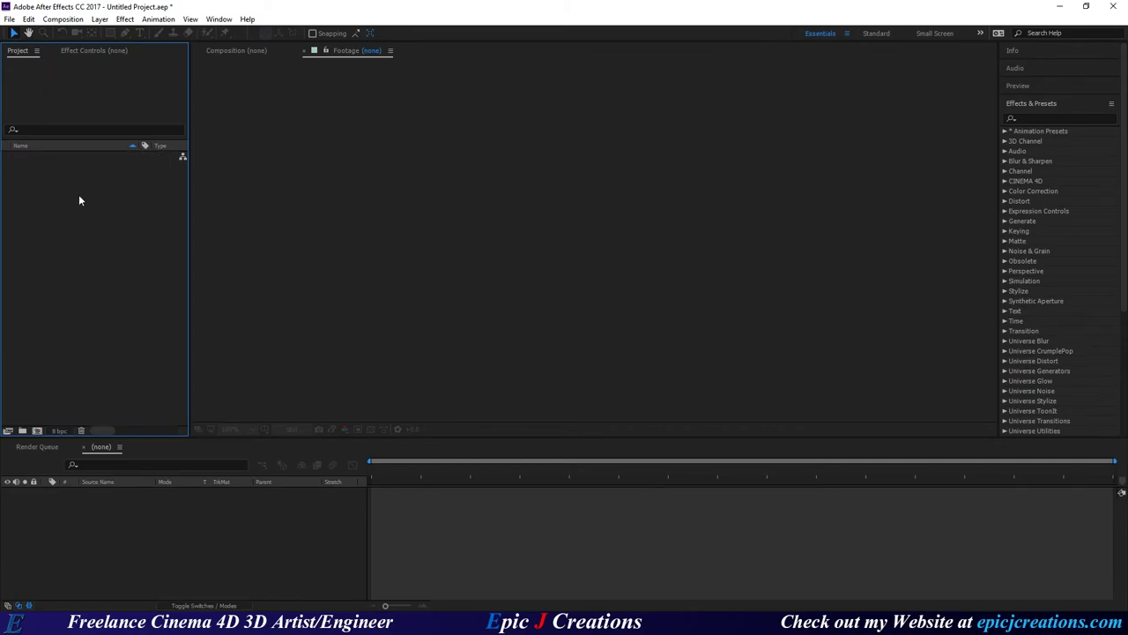
{"action": "double_click", "coordinate": [79, 199]}
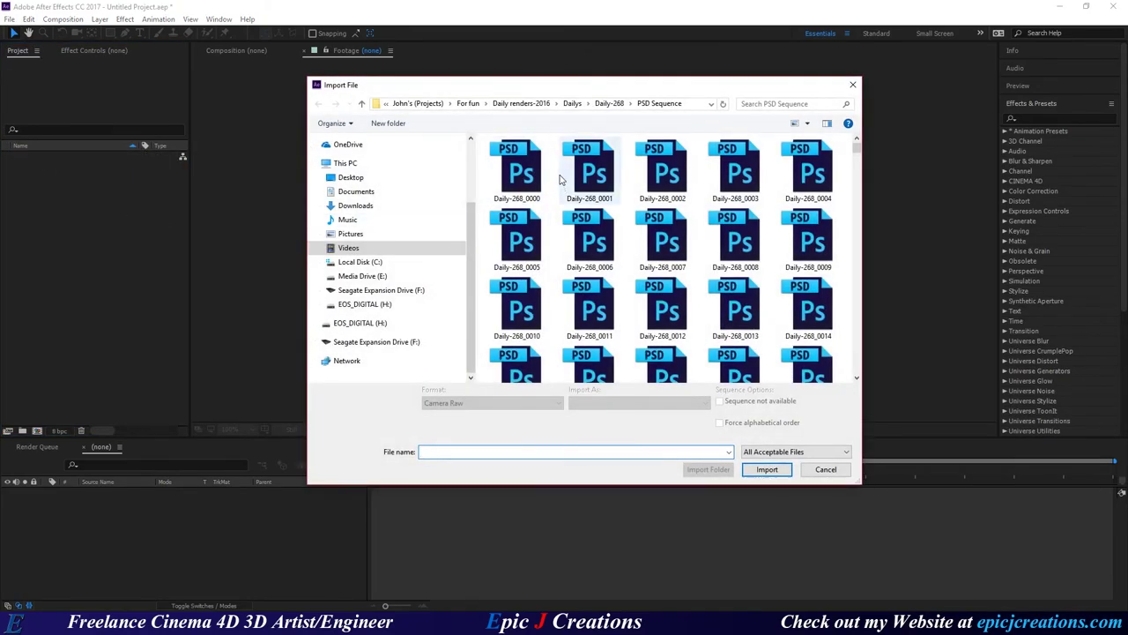
{"action": "left_click", "coordinate": [526, 173]}
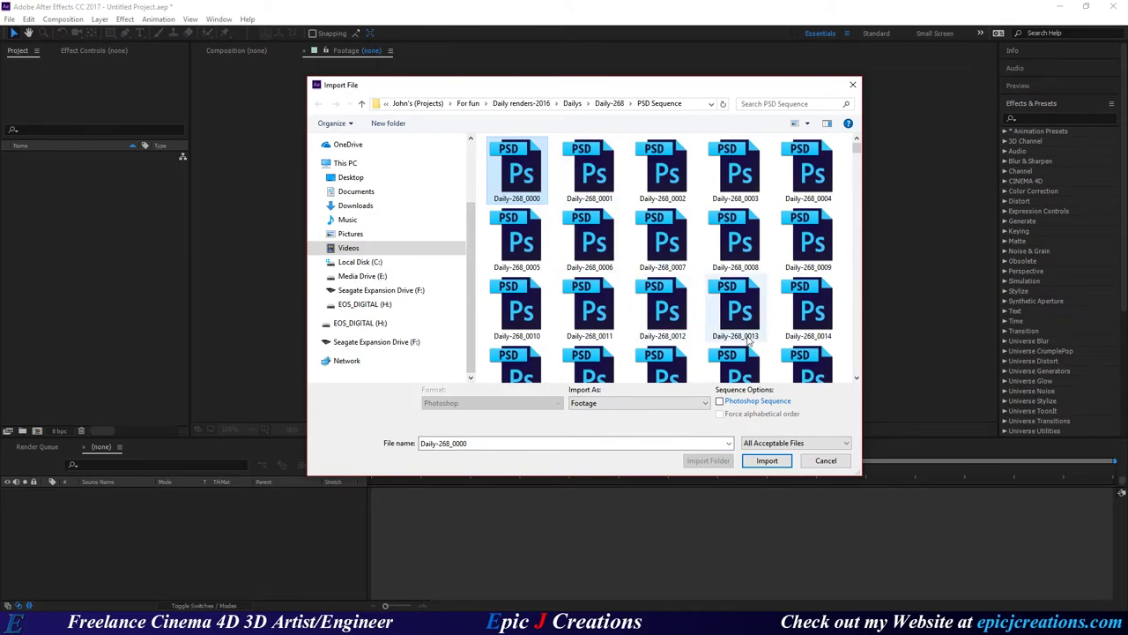
{"action": "left_click", "coordinate": [764, 447]}
{"action": "left_click", "coordinate": [767, 418]}
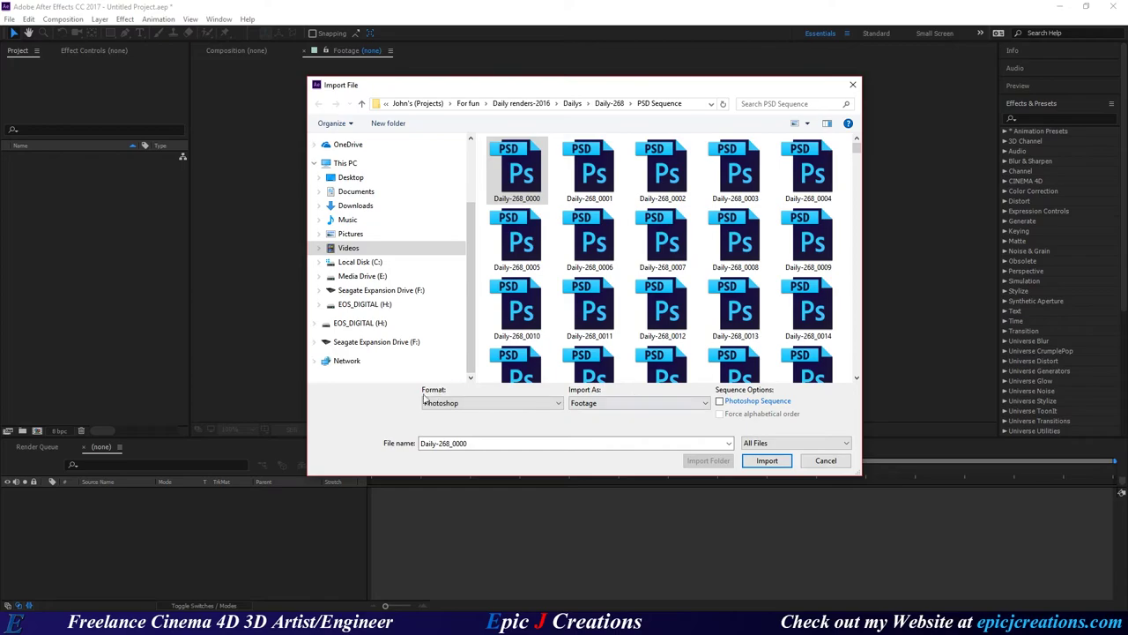
Import the frames in Camera Raw format as a Camera Raw sequence.
{"action": "left_click", "coordinate": [439, 408]}
{"action": "scroll", "coordinate": [494, 265], "scroll_direction": "up", "scroll_amount": 5}
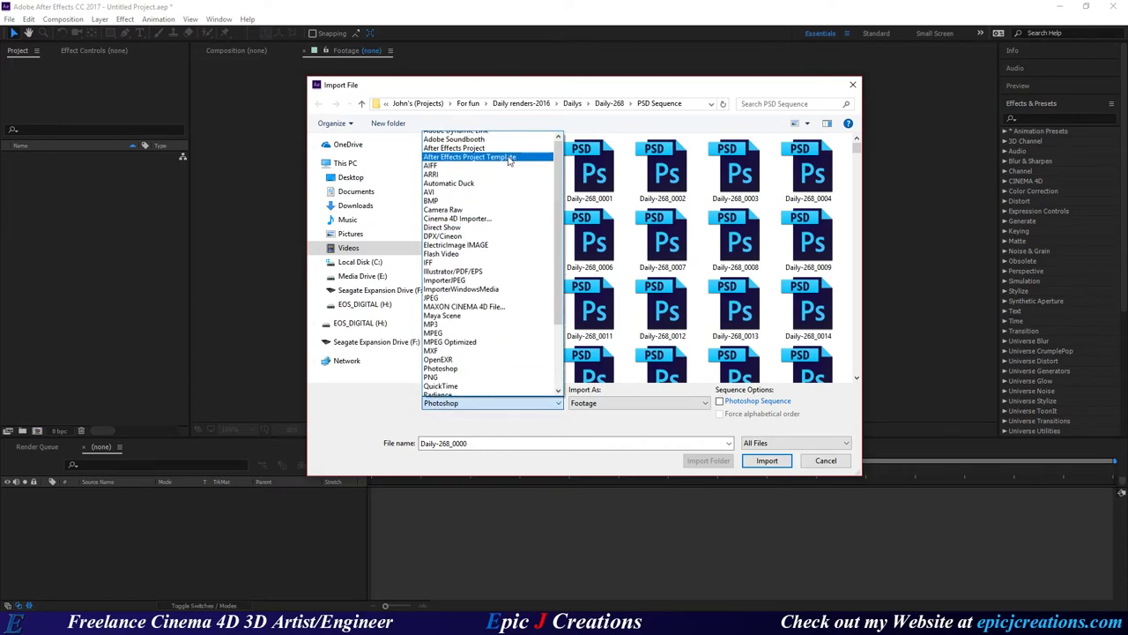
{"action": "left_click", "coordinate": [489, 215]}
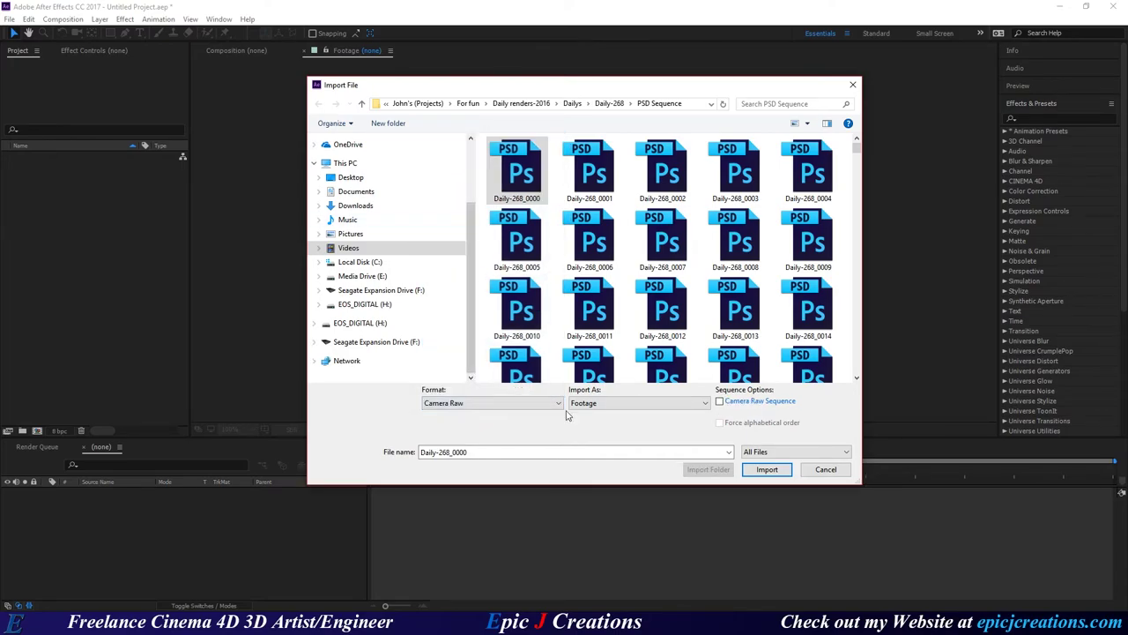
{"action": "left_click", "coordinate": [721, 402]}
{"action": "left_click", "coordinate": [765, 470]}
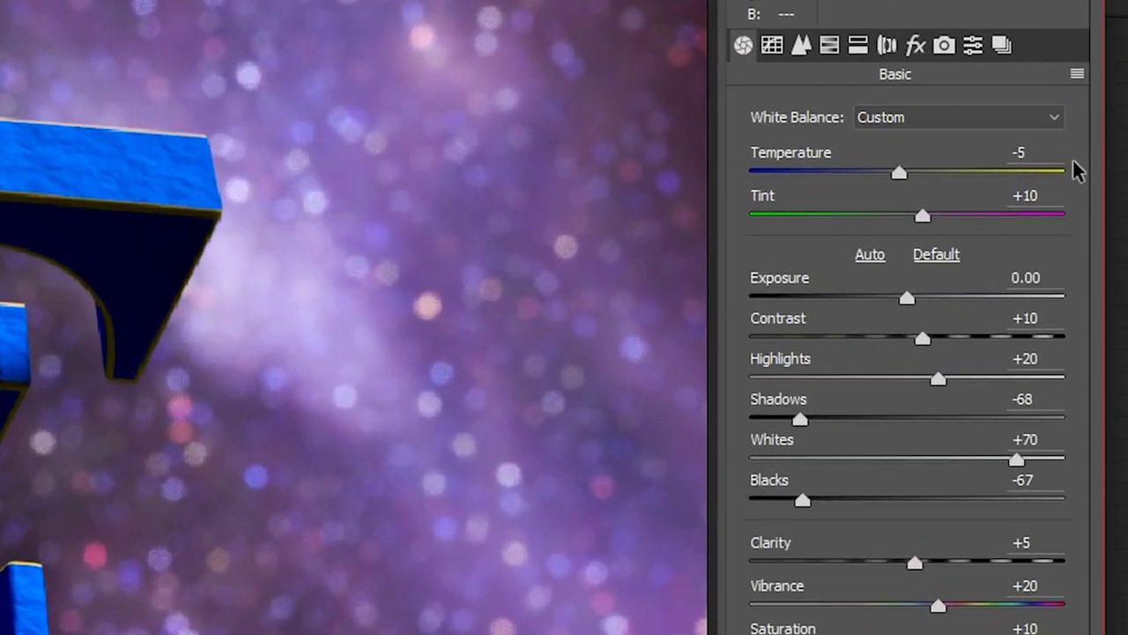
Load the saved TEST.xmp settings and confirm the Camera Raw import.
{"action": "left_click", "coordinate": [1079, 75]}
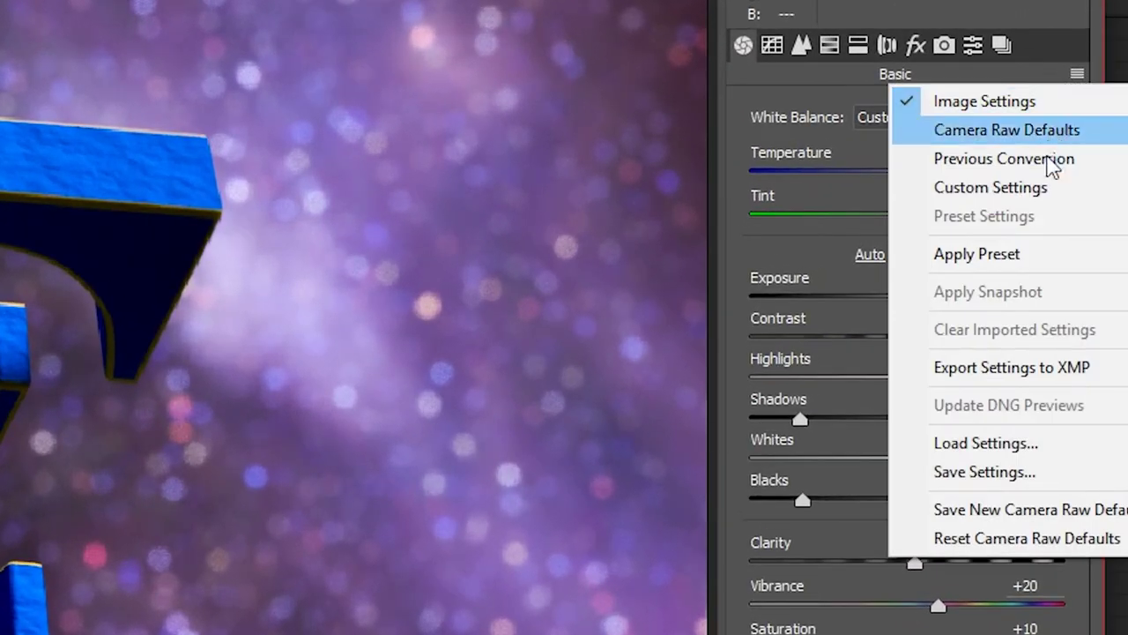
{"action": "left_click", "coordinate": [991, 444]}
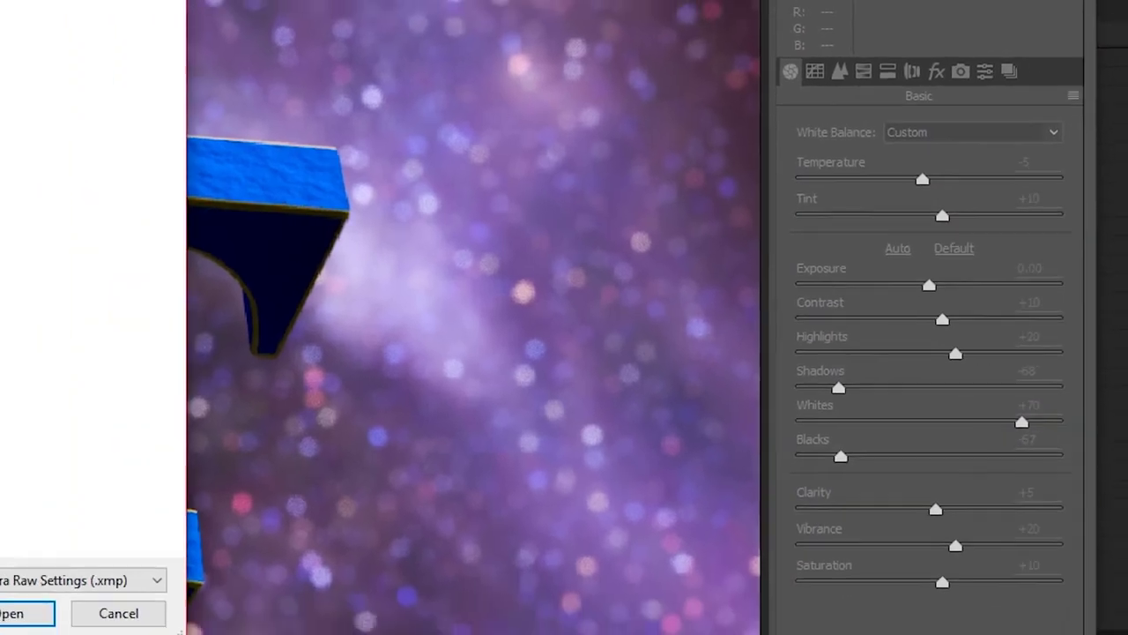
{"action": "left_click", "coordinate": [432, 124]}
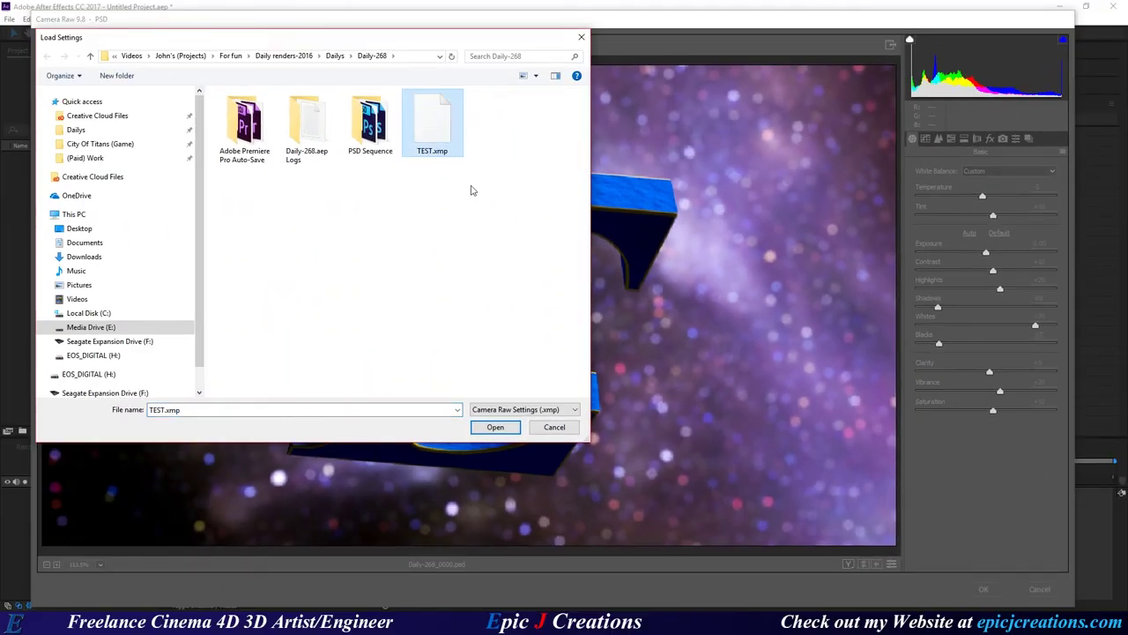
{"action": "left_click", "coordinate": [495, 429]}
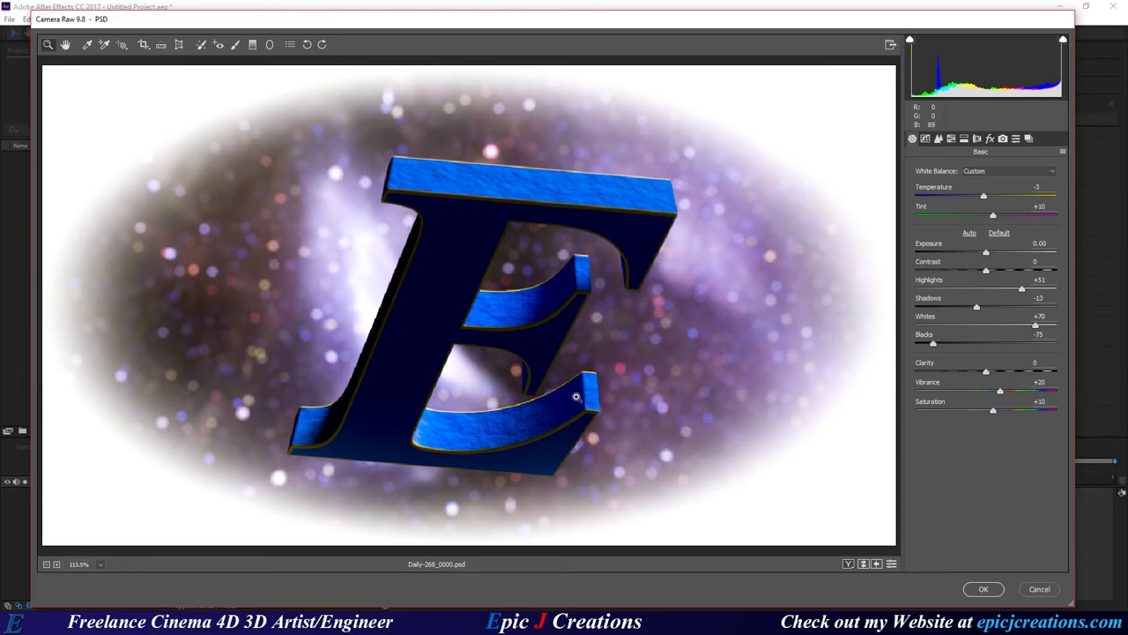
{"action": "left_click", "coordinate": [985, 589]}
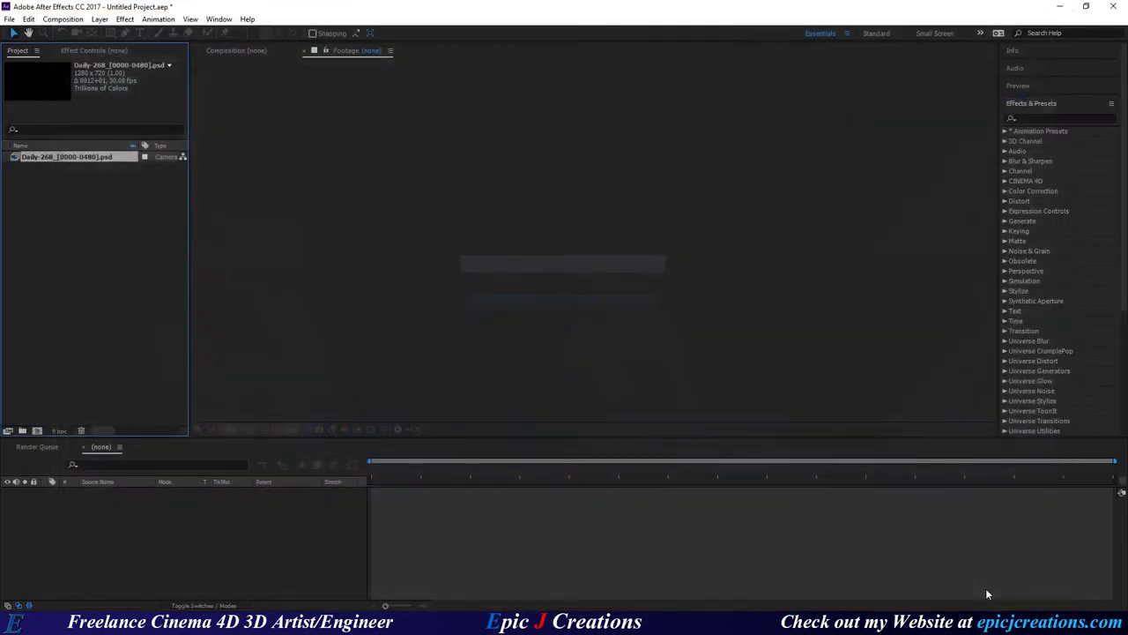
Open the Daily-268 sequence in the footage viewer, scrub to near 0009+29, and widen the Project panel.
{"action": "double_click", "coordinate": [51, 161]}
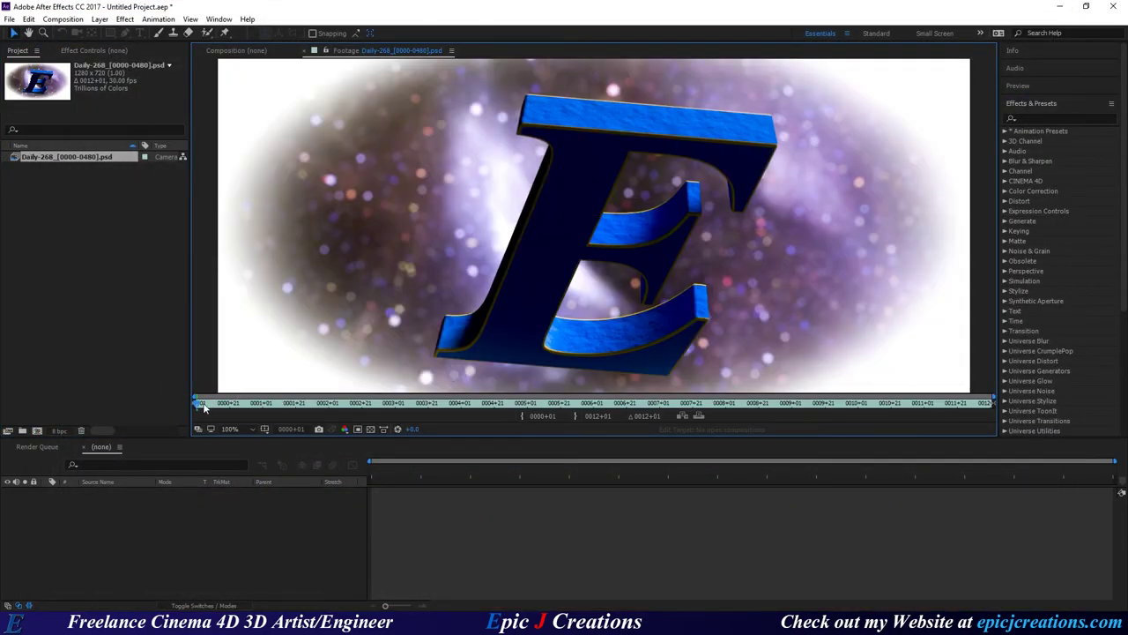
{"action": "left_click_drag", "start_coordinate": [204, 406], "coordinate": [246, 410]}
{"action": "left_click_drag", "start_coordinate": [354, 406], "coordinate": [350, 407]}
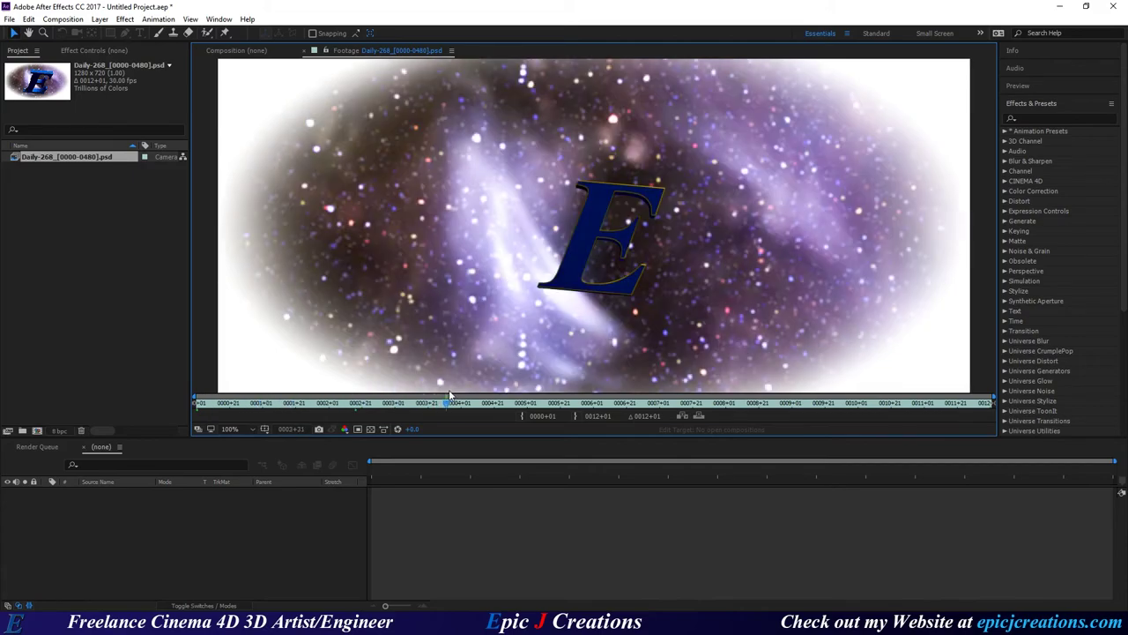
{"action": "left_click_drag", "start_coordinate": [449, 394], "coordinate": [464, 404]}
{"action": "left_click", "coordinate": [599, 403]}
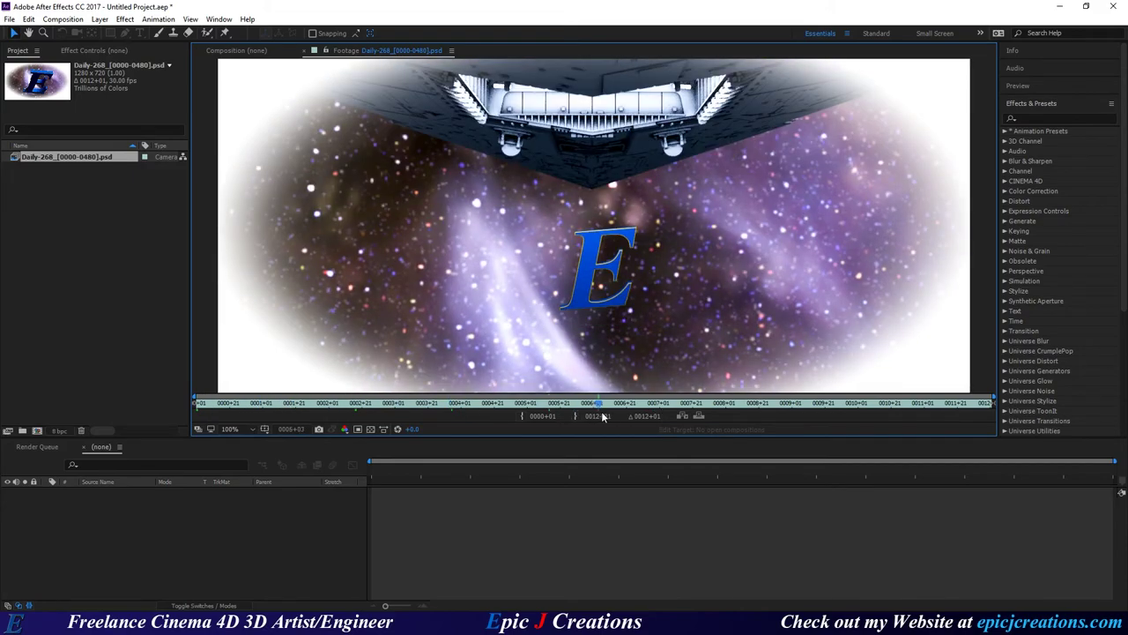
{"action": "left_click_drag", "start_coordinate": [602, 417], "coordinate": [695, 410]}
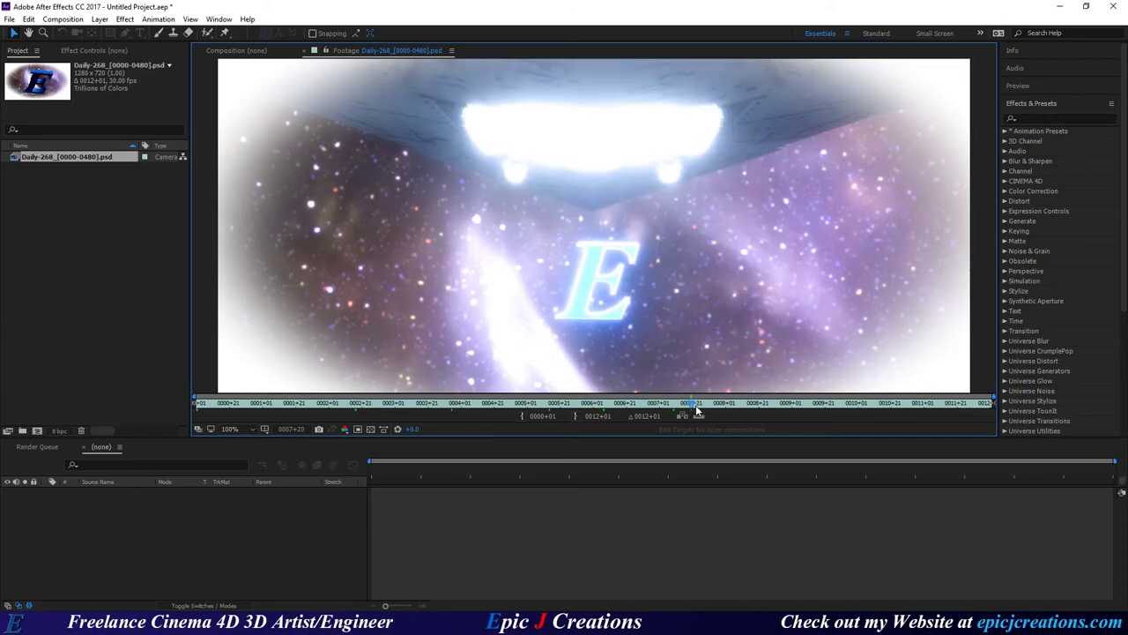
{"action": "left_click", "coordinate": [729, 404]}
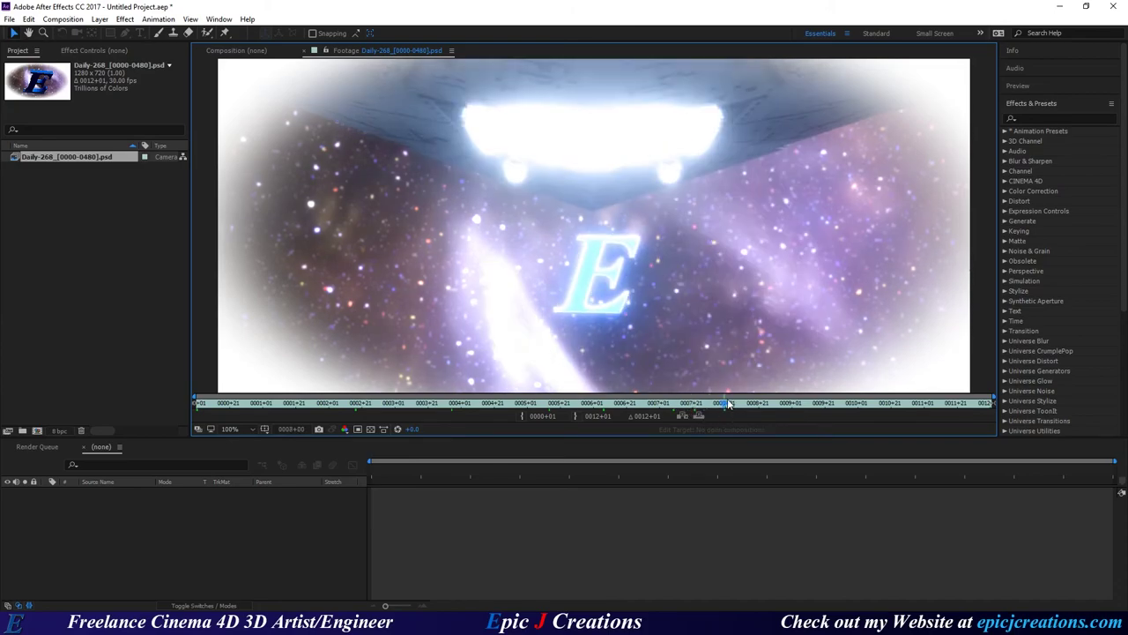
{"action": "left_click_drag", "start_coordinate": [760, 404], "coordinate": [821, 405]}
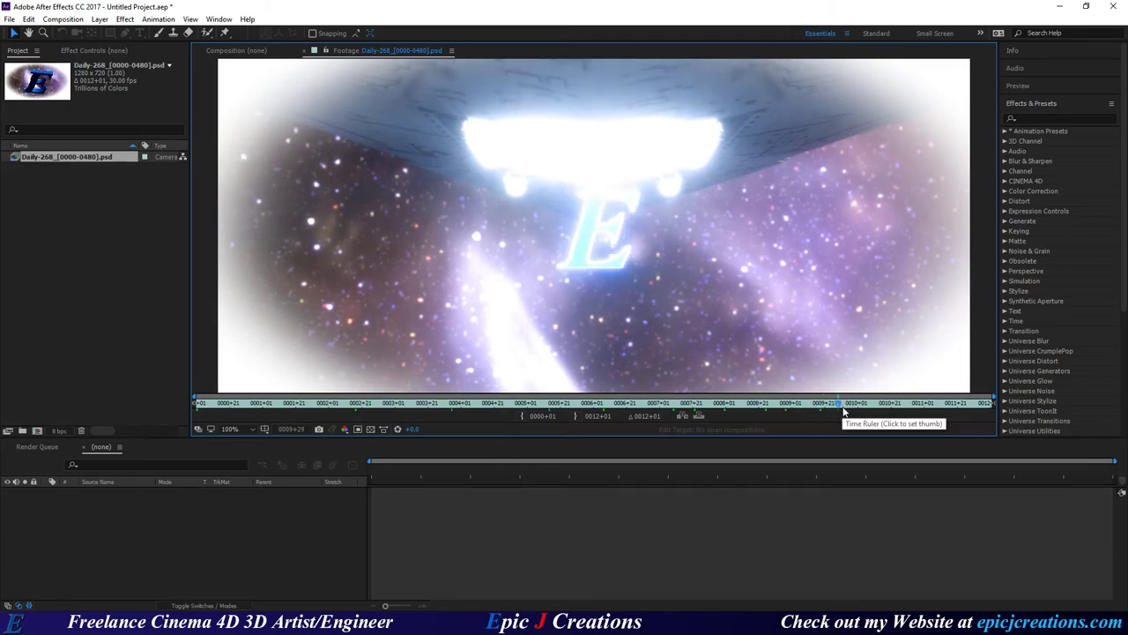
{"action": "left_click", "coordinate": [839, 404]}
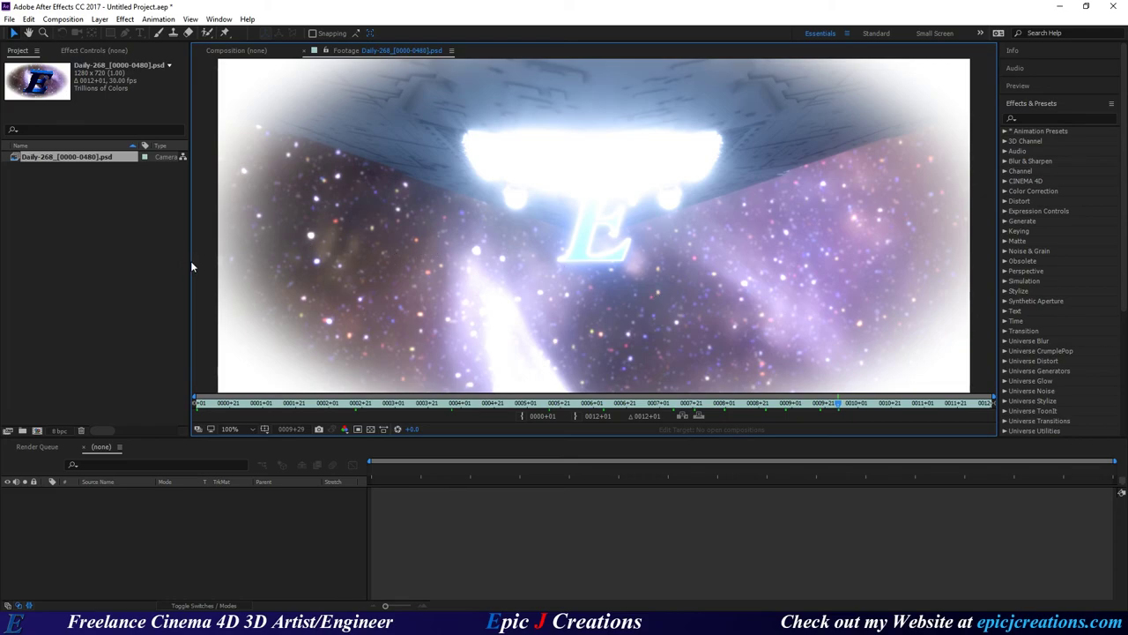
{"action": "left_click_drag", "start_coordinate": [191, 261], "coordinate": [285, 285]}
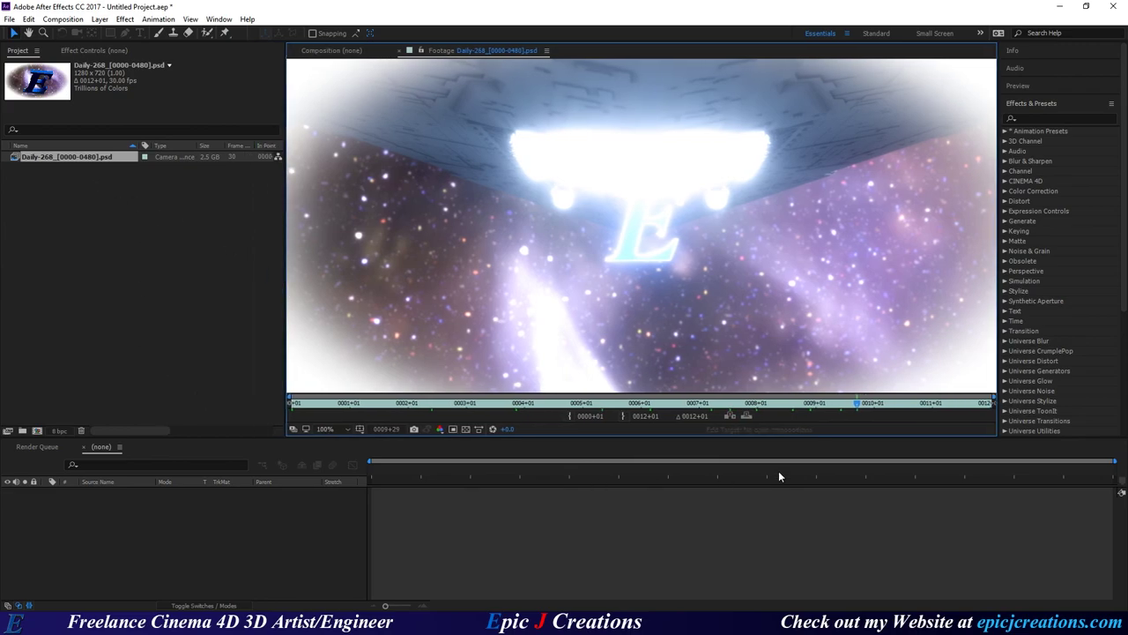
Scrub the footage back to about 0005+14, showing the ship's underside.
{"action": "mouse_move", "coordinate": [856, 405]}
{"action": "left_mouse_down"}
{"action": "mouse_move", "coordinate": [955, 406]}
{"action": "mouse_move", "coordinate": [603, 405]}
{"action": "left_mouse_up"}
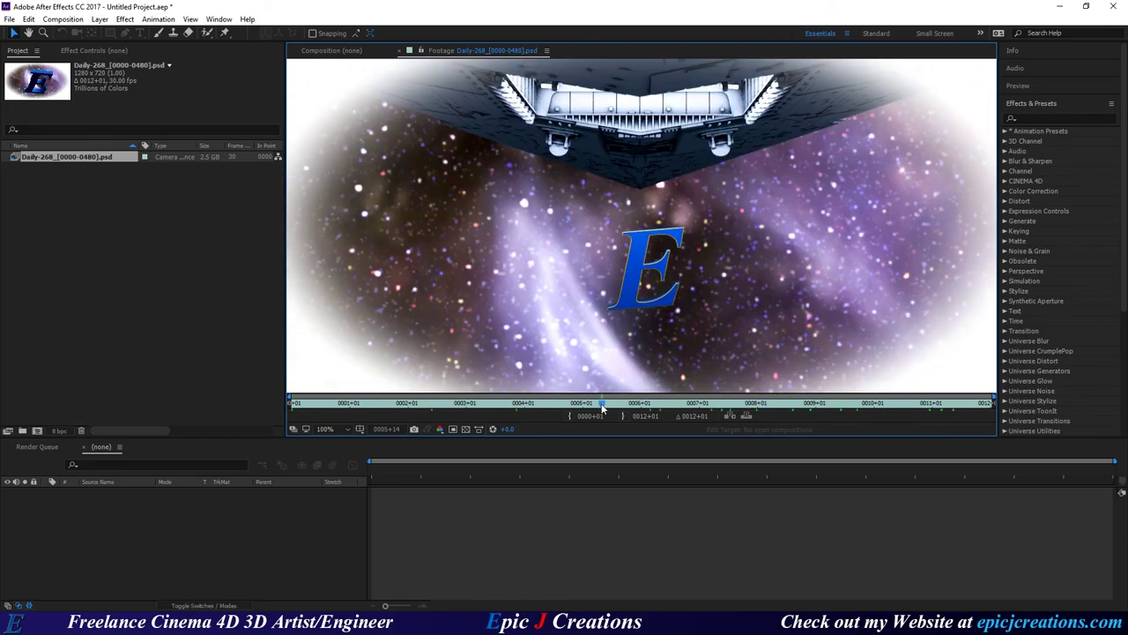